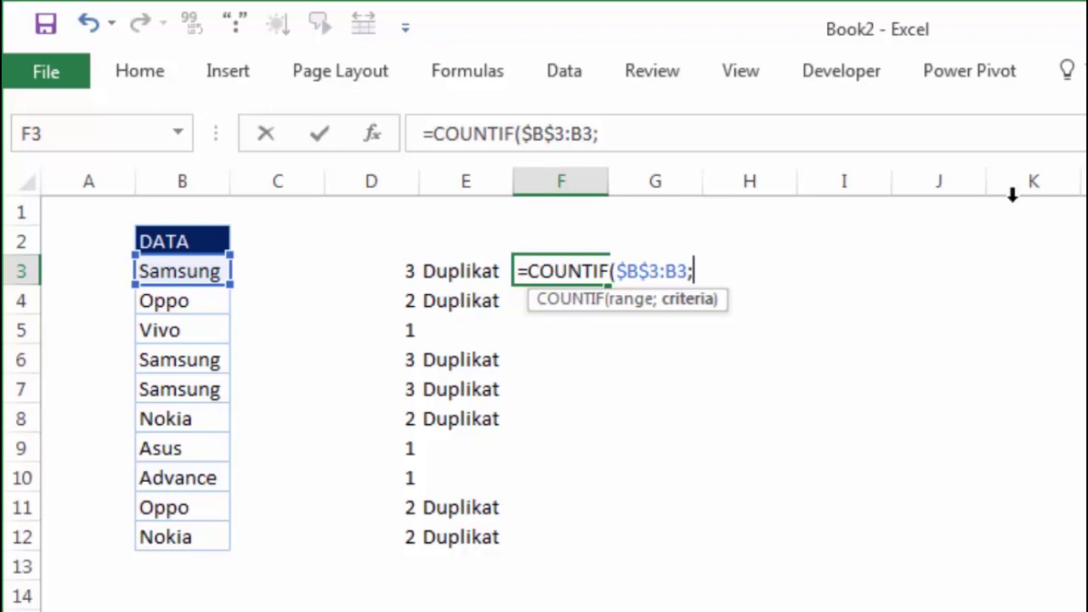
Switch to the starting worksheet that holds only the phone-brand DATA list in B3:B12
{"action": "left_click", "coordinate": [185, 268]}
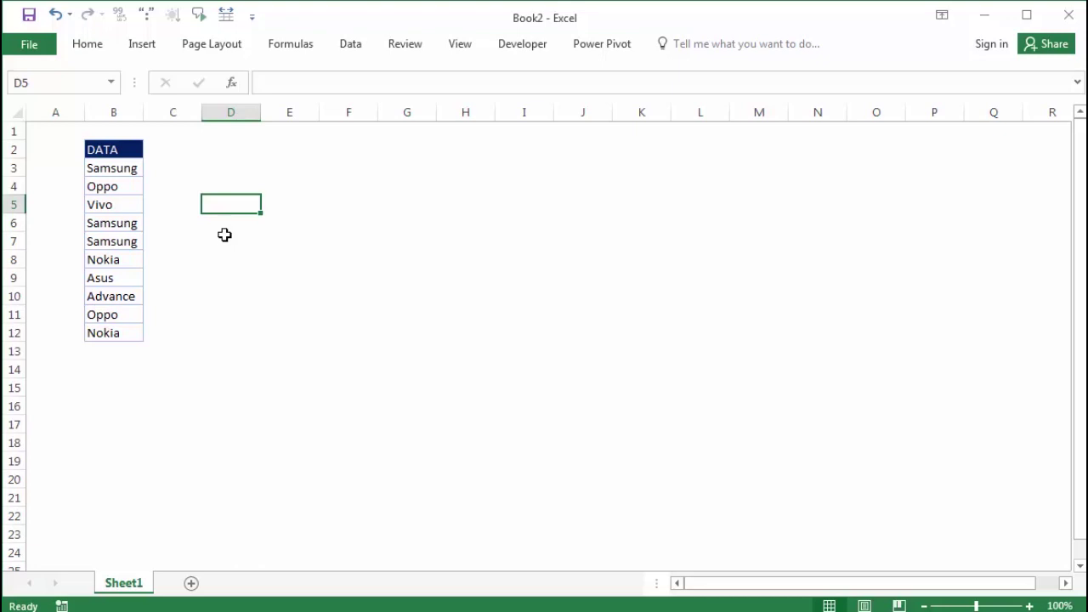
{"action": "left_click", "coordinate": [125, 169]}
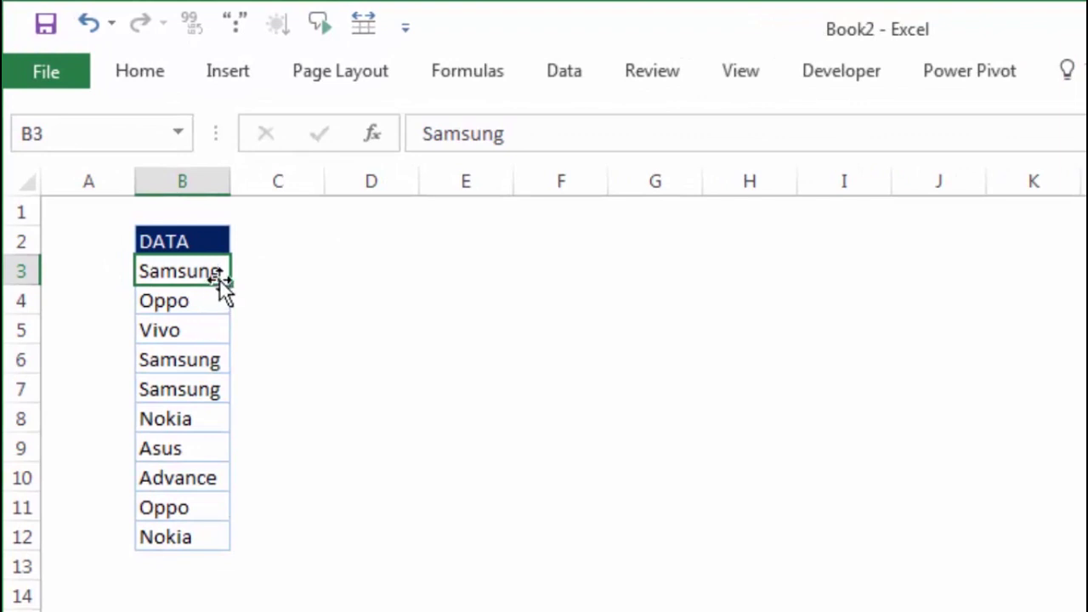
{"action": "left_click", "coordinate": [216, 360]}
{"action": "left_click", "coordinate": [209, 388]}
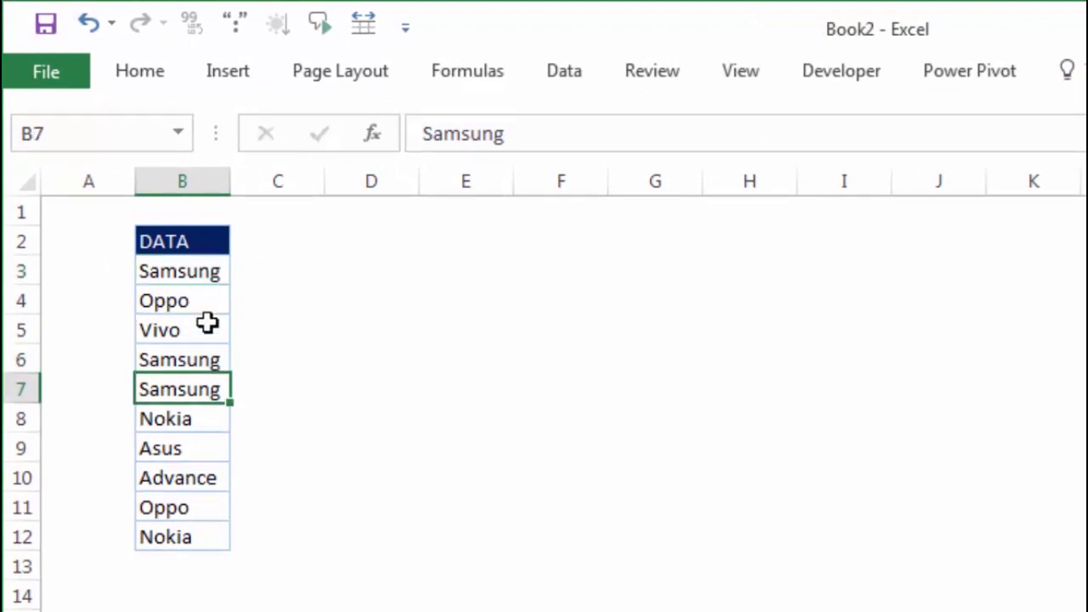
{"action": "left_click", "coordinate": [209, 273]}
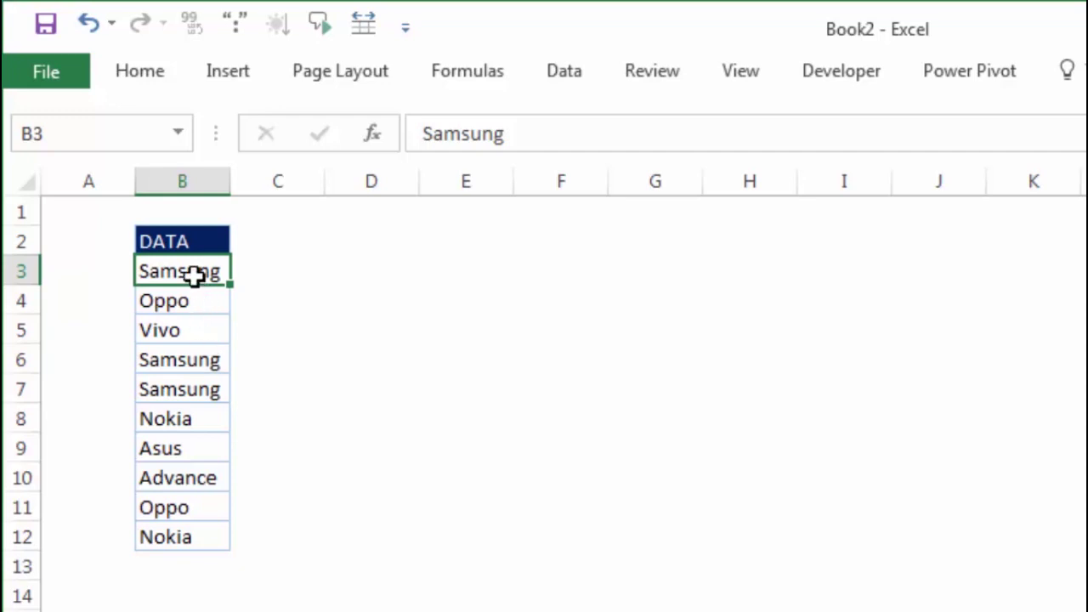
{"action": "left_click", "coordinate": [194, 359], "text": "ctrl"}
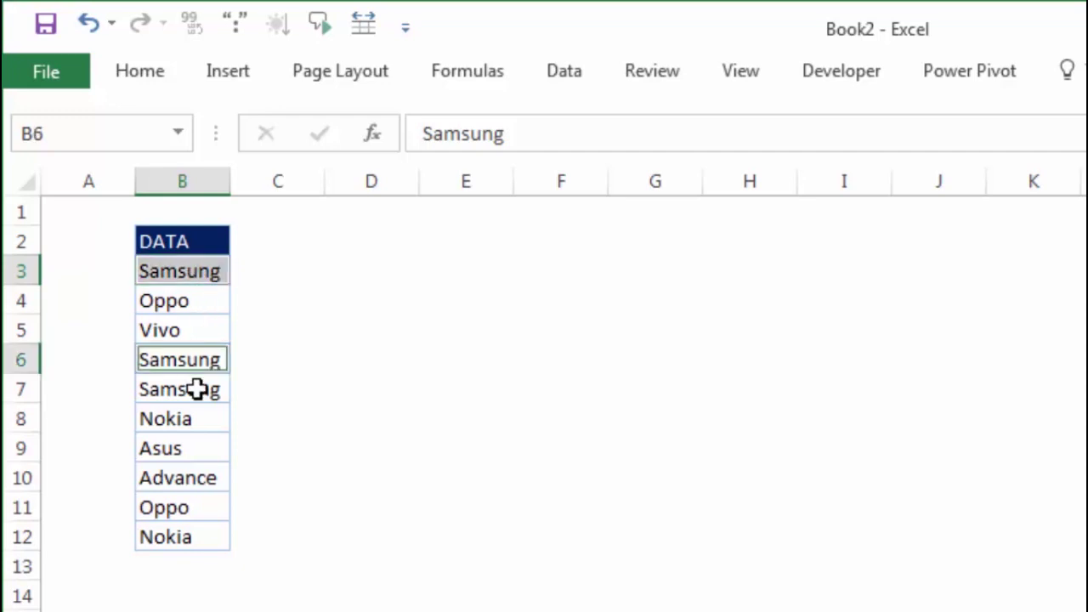
{"action": "left_click", "coordinate": [195, 387], "text": "ctrl"}
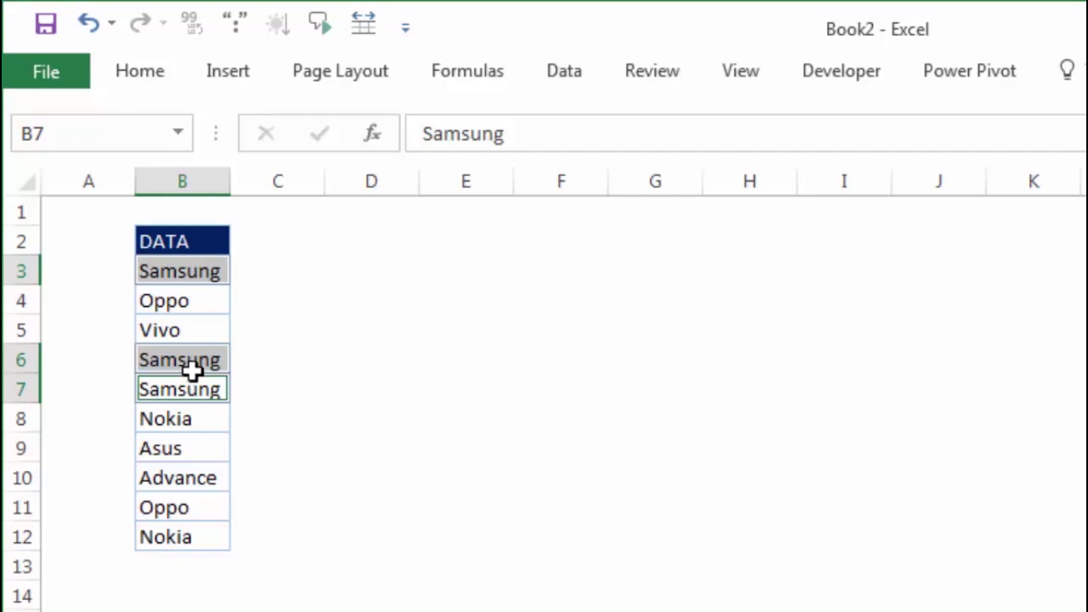
{"action": "left_click", "coordinate": [357, 272]}
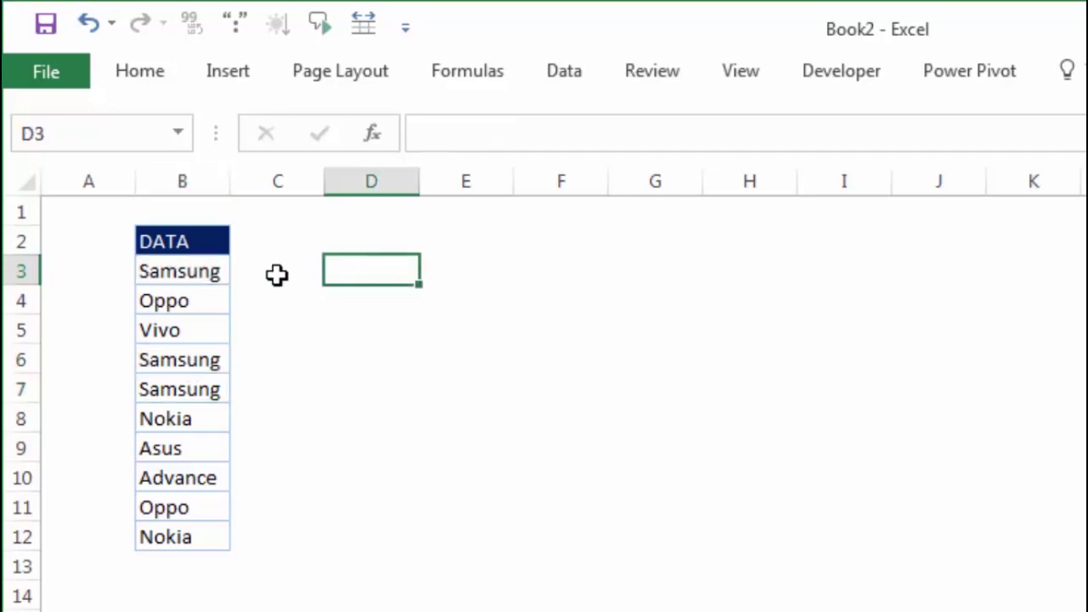
{"action": "left_click", "coordinate": [277, 274]}
{"action": "left_click", "coordinate": [337, 268]}
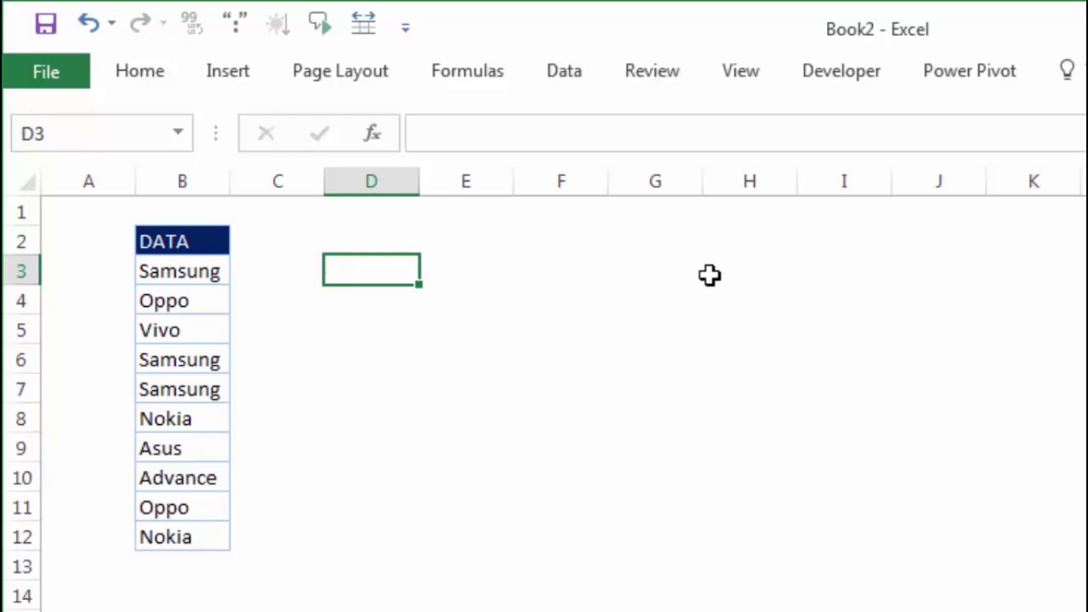
Begin D3's formula as =COUNTIF($B$3:$B$12;B3, with the absolute DATA range and B3 as criteria
{"action": "type", "text": "="}
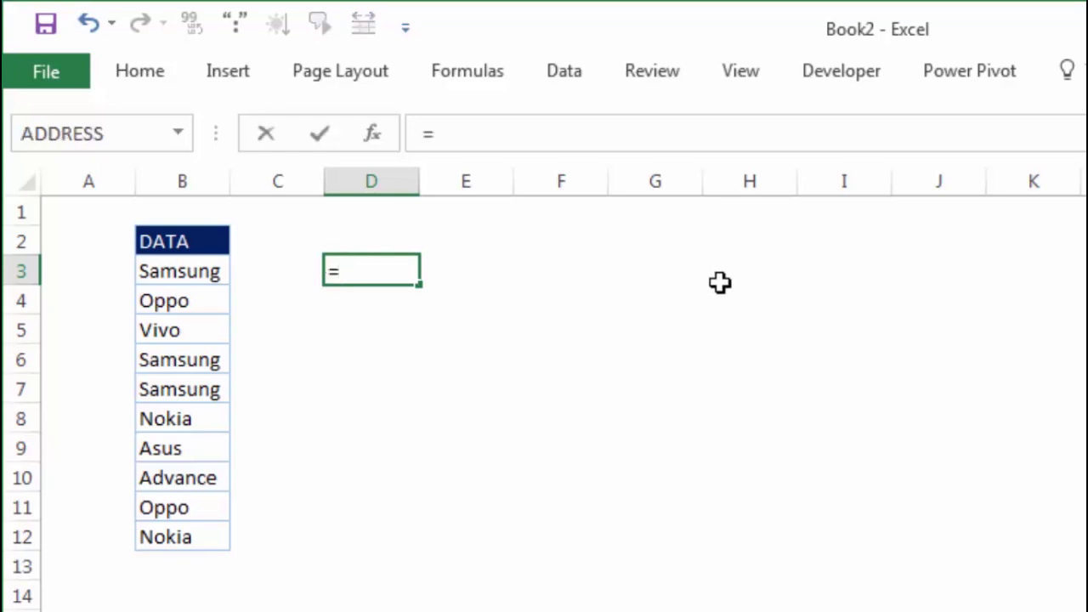
{"action": "type", "text": "coun"}
{"action": "key", "text": "Down"}
{"action": "key", "text": "Down"}
{"action": "key", "text": "Down"}
{"action": "key", "text": "Tab"}
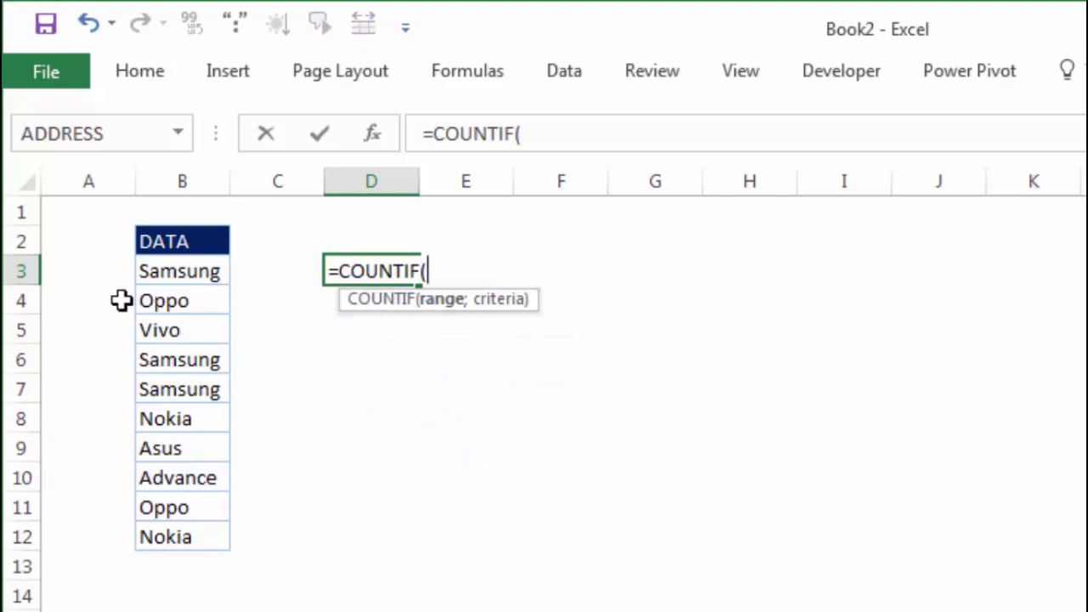
{"action": "left_click_drag", "start_coordinate": [175, 273], "coordinate": [184, 529]}
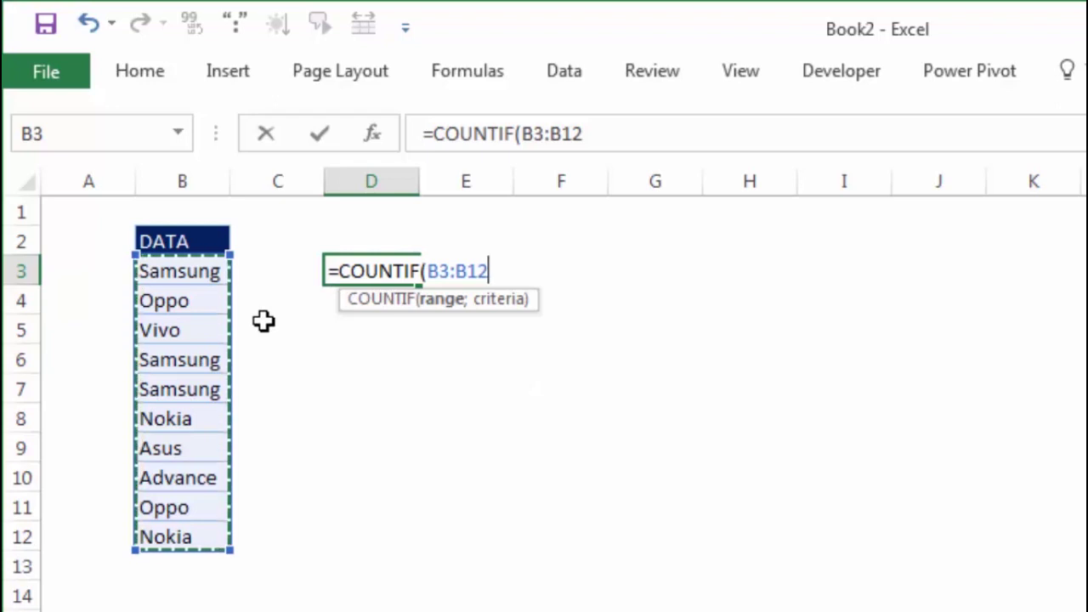
{"action": "key", "text": "F4"}
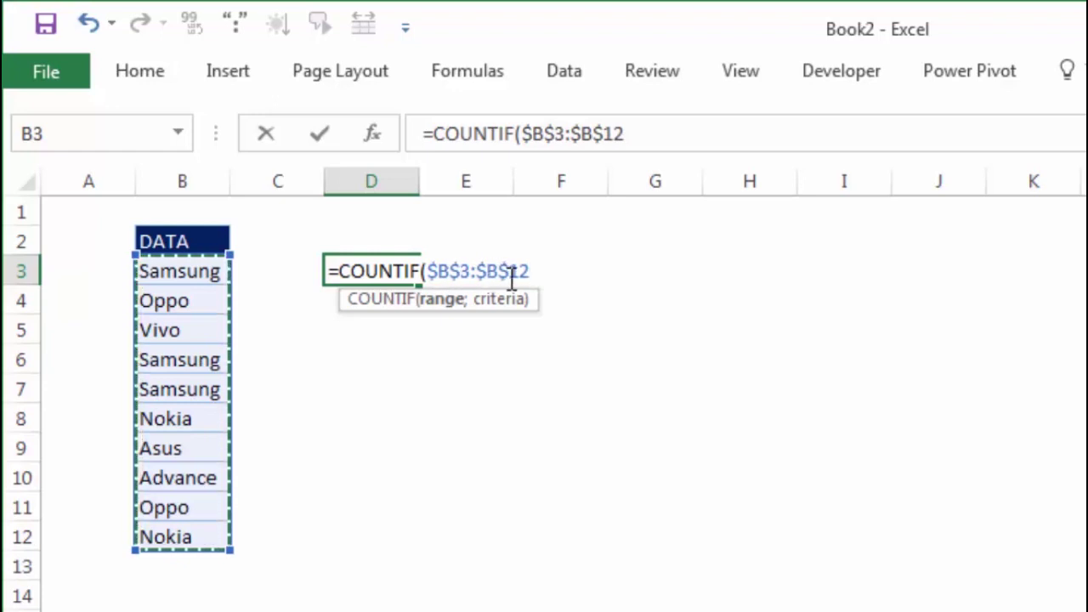
{"action": "type", "text": ";"}
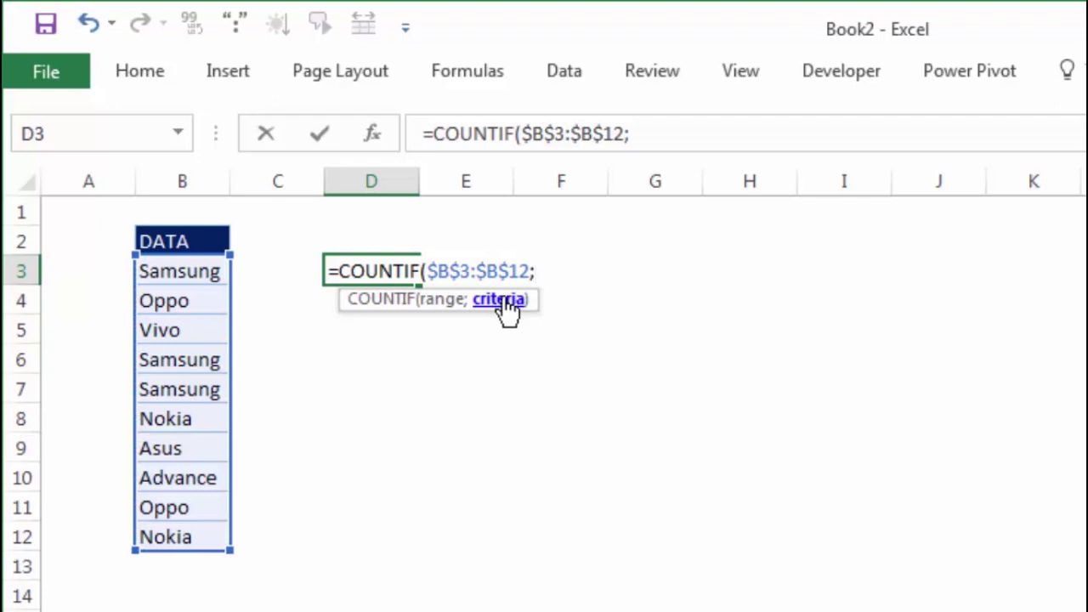
{"action": "left_click", "coordinate": [204, 271]}
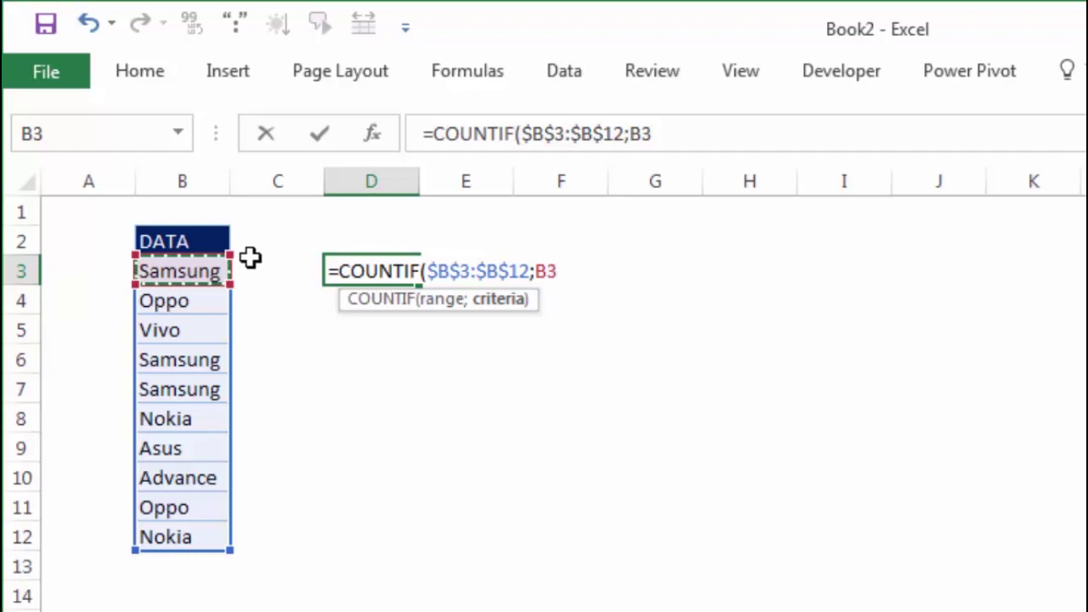
Close D3's formula as =COUNTIF($B$3:$B$12;B3) and reopen it for editing
{"action": "key", "text": "Return"}
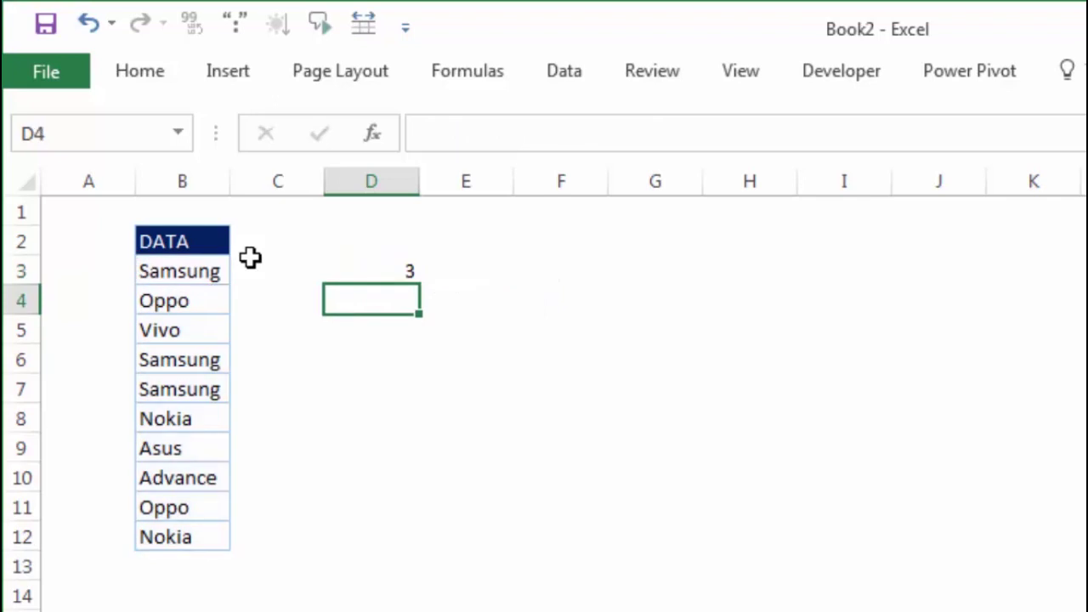
{"action": "left_click", "coordinate": [369, 269]}
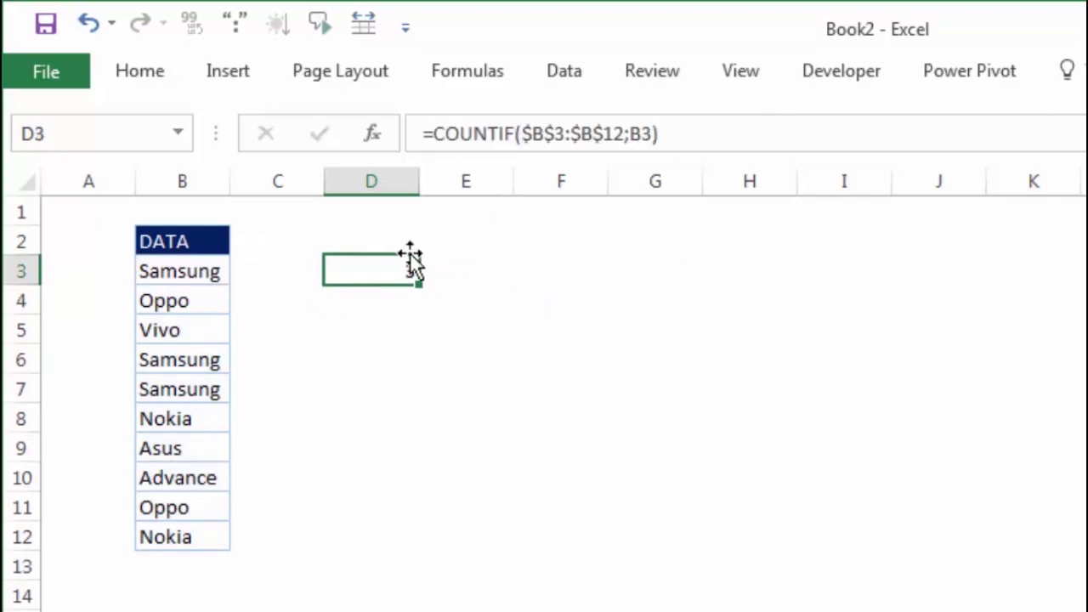
{"action": "double_click", "coordinate": [393, 272]}
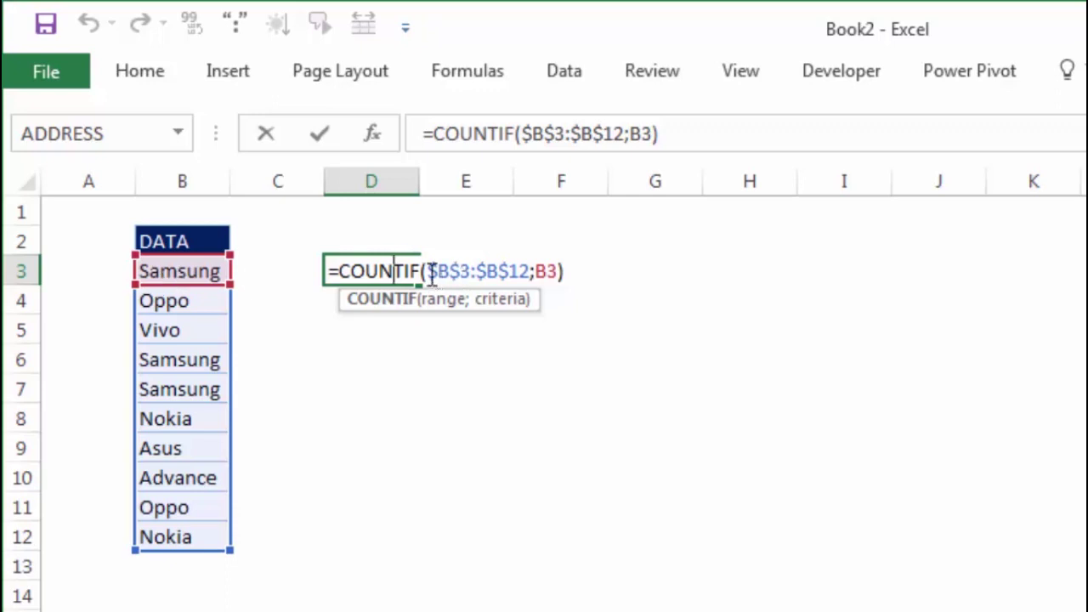
Evaluate the $B$3:$B$12 range with F9 to view its values, then undo back to the formula showing 3
{"action": "left_click_drag", "start_coordinate": [428, 271], "coordinate": [527, 272]}
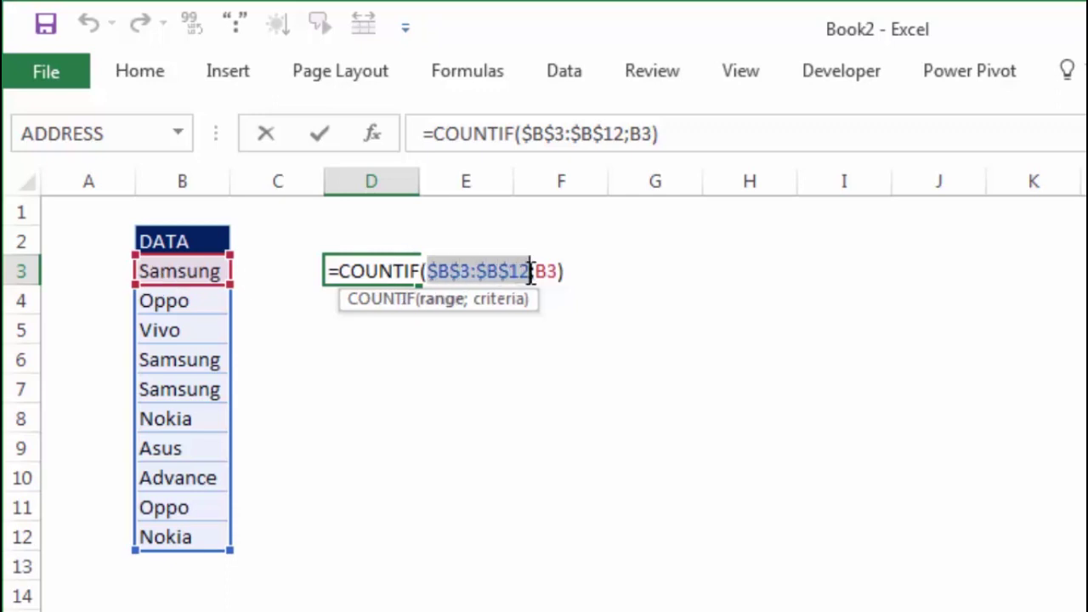
{"action": "key", "text": "F9"}
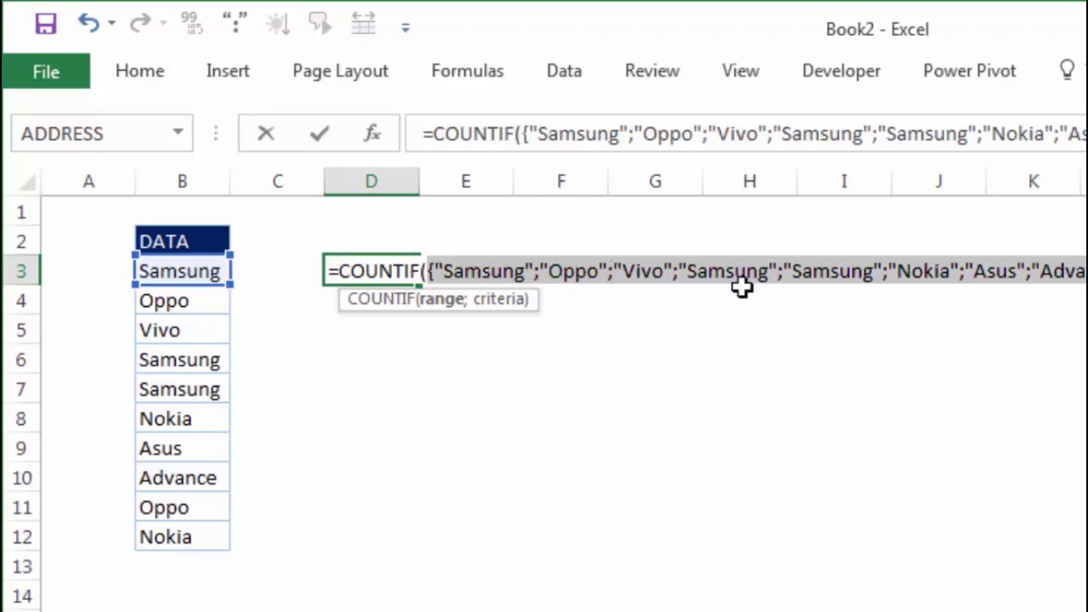
{"action": "key", "text": "Return"}
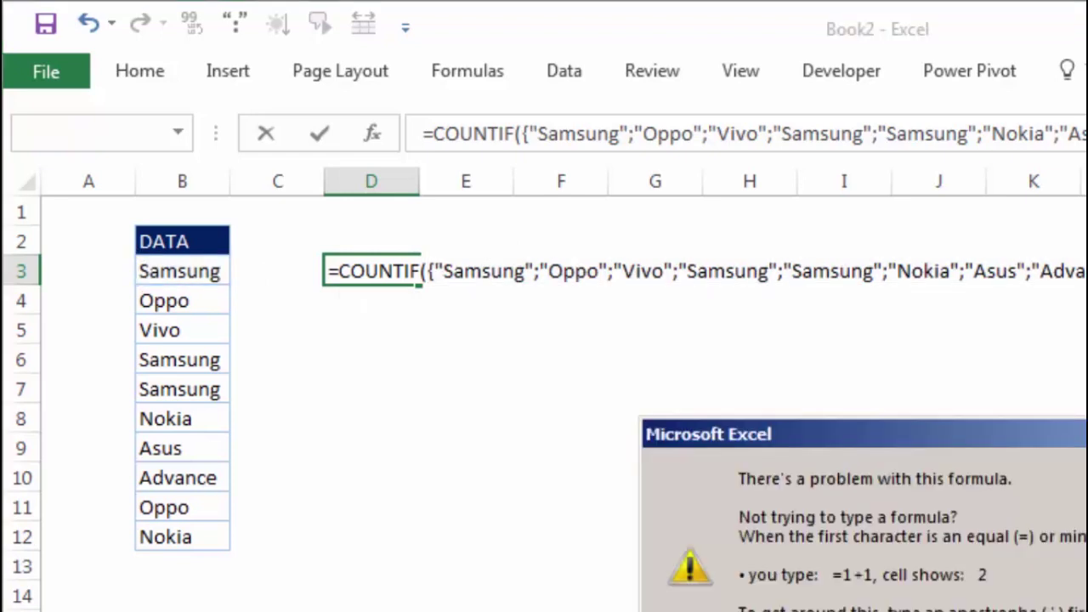
{"action": "key", "text": "Return"}
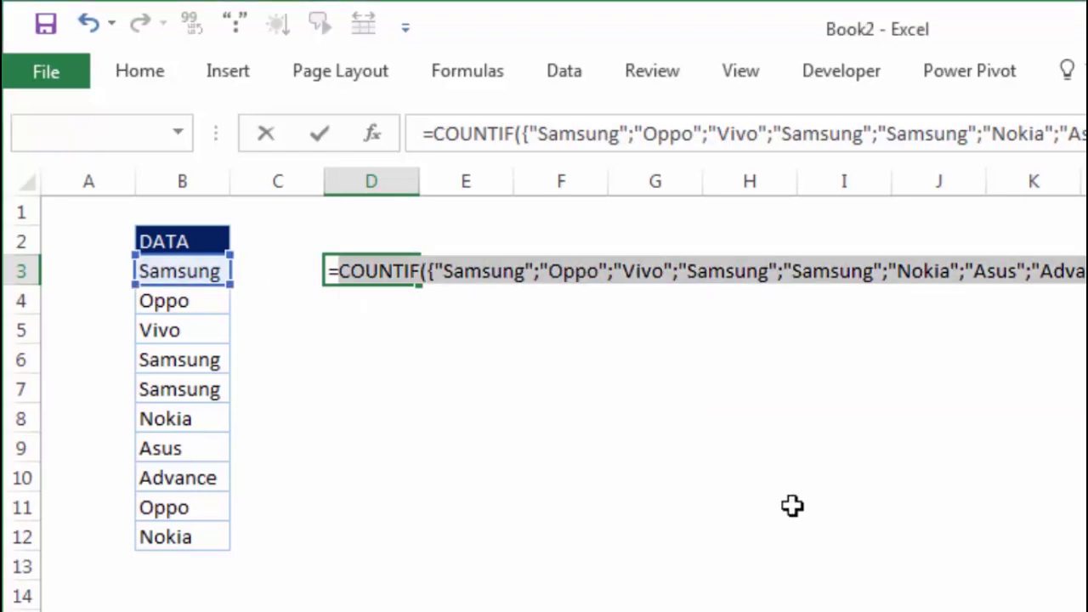
{"action": "key", "text": "ctrl+z"}
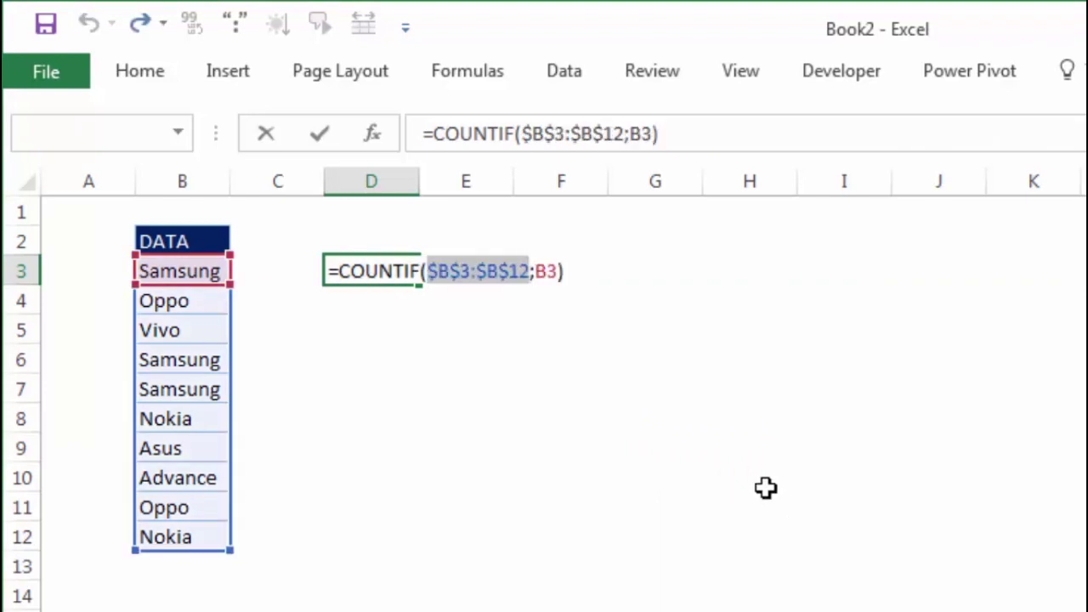
{"action": "key", "text": "Return"}
Fill the COUNTIF count formula from D3 down to D12
{"action": "left_click", "coordinate": [406, 278]}
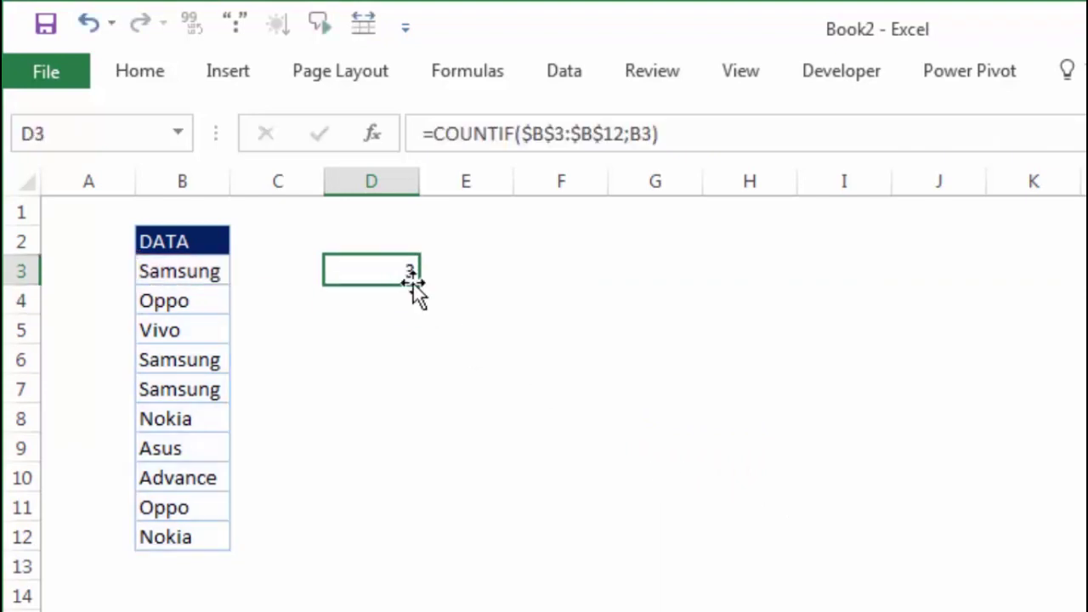
{"action": "left_click_drag", "start_coordinate": [420, 286], "coordinate": [420, 553]}
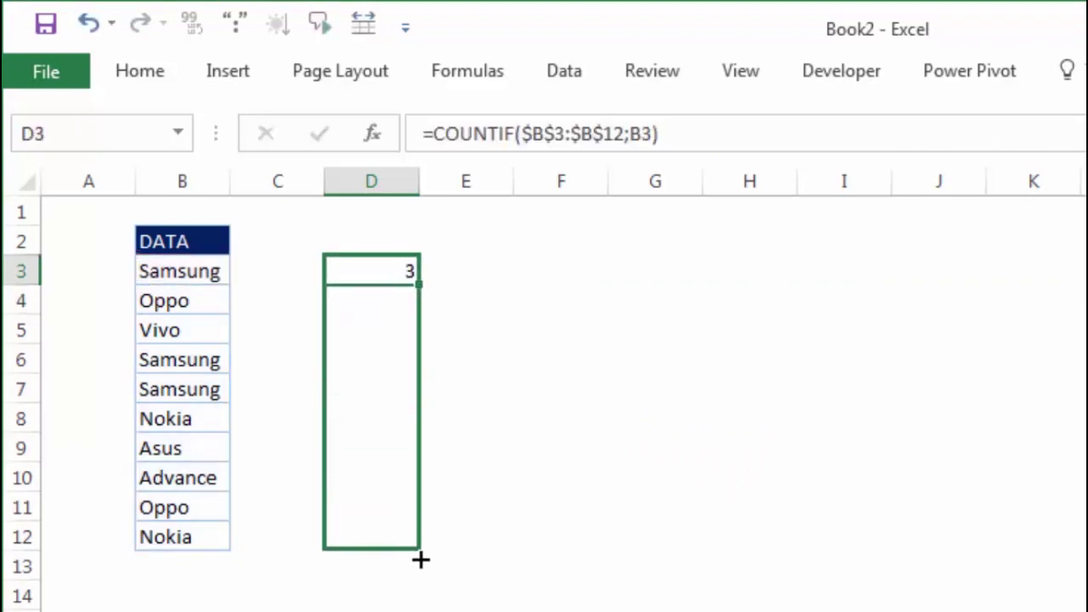
{"action": "left_click", "coordinate": [742, 406]}
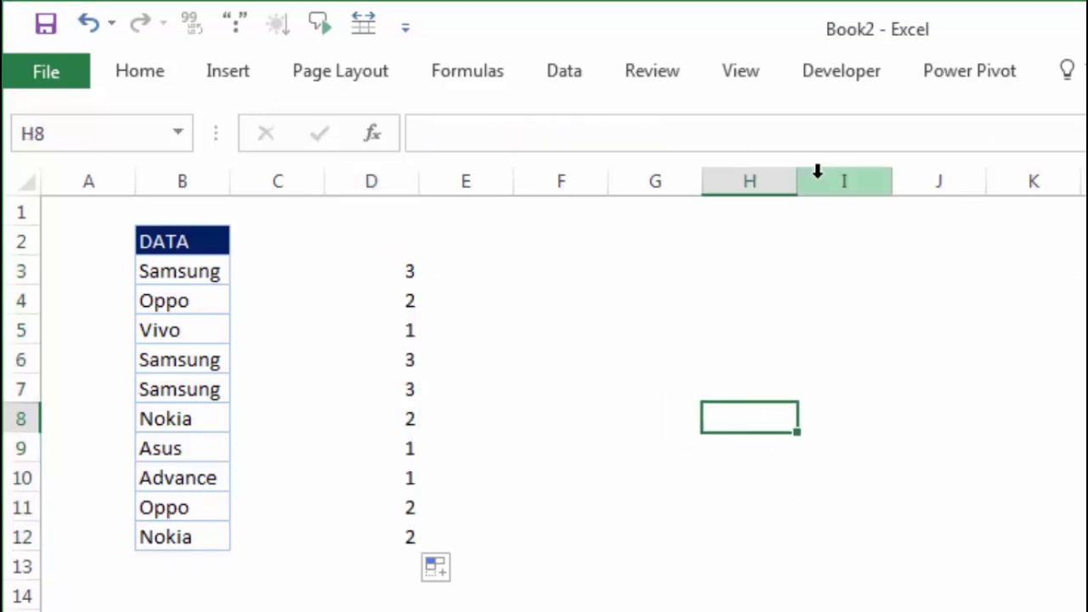
Review the counts in D3:D6, e.g. Oppo's two entries in B4 and B11, then select E3
{"action": "left_click", "coordinate": [404, 279]}
{"action": "left_click", "coordinate": [405, 297]}
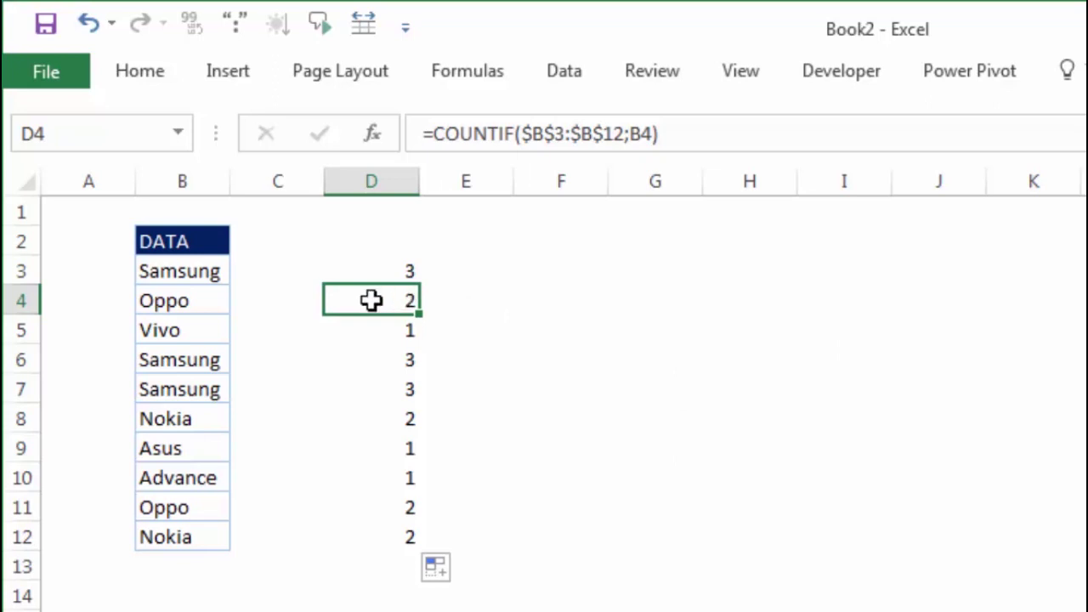
{"action": "left_click", "coordinate": [164, 300]}
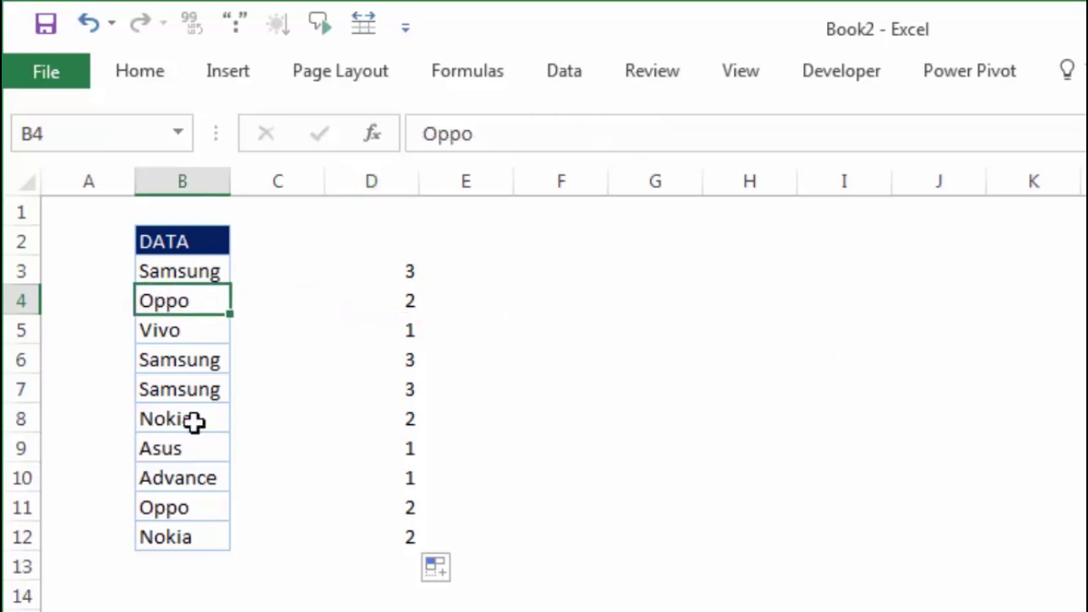
{"action": "left_click", "coordinate": [203, 503], "text": "ctrl"}
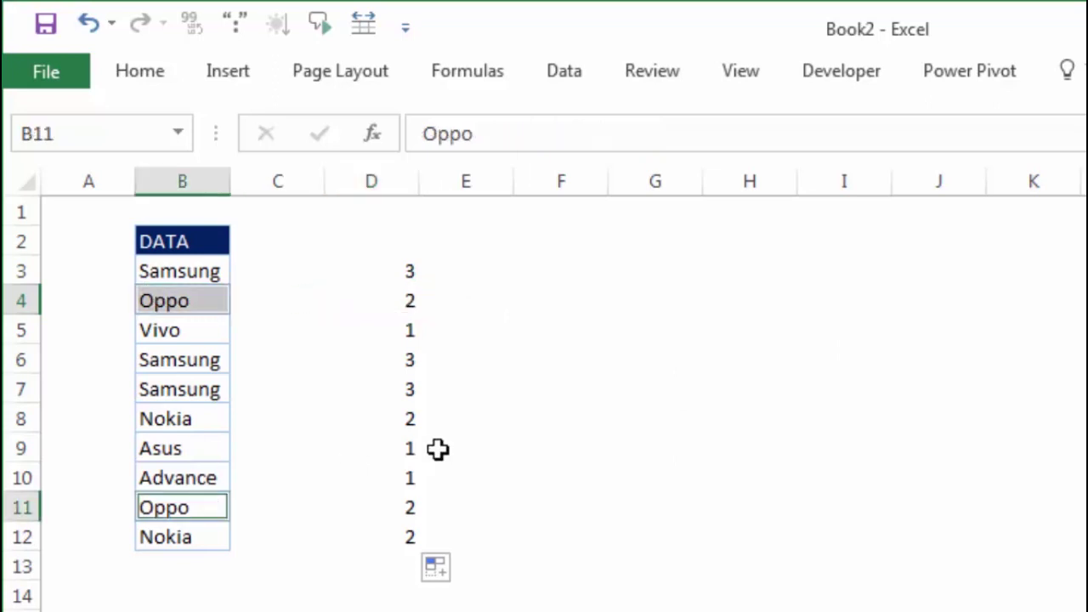
{"action": "left_click", "coordinate": [391, 337]}
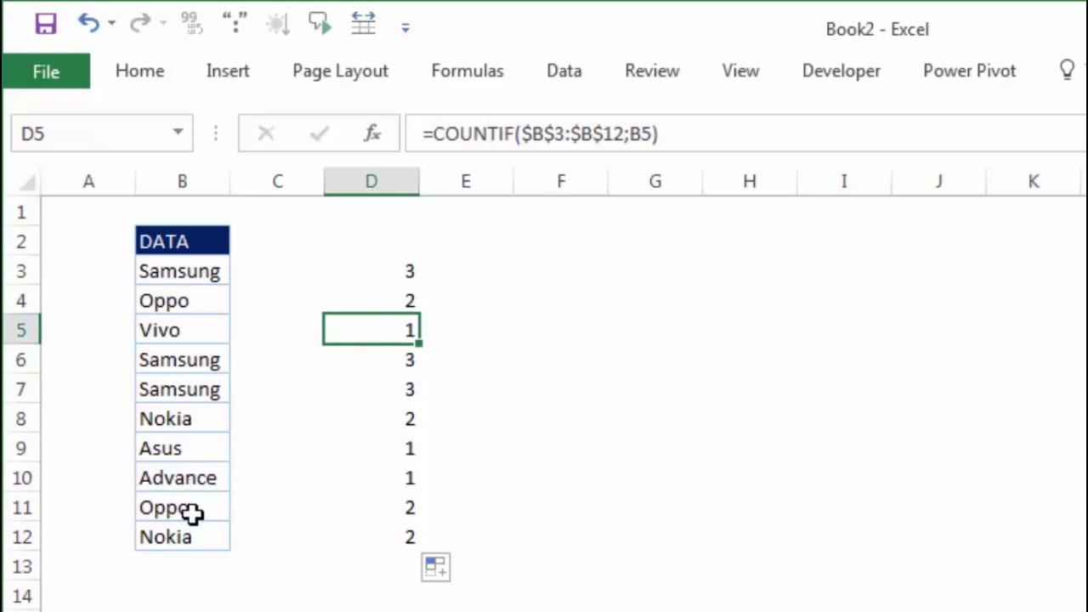
{"action": "left_click", "coordinate": [403, 360]}
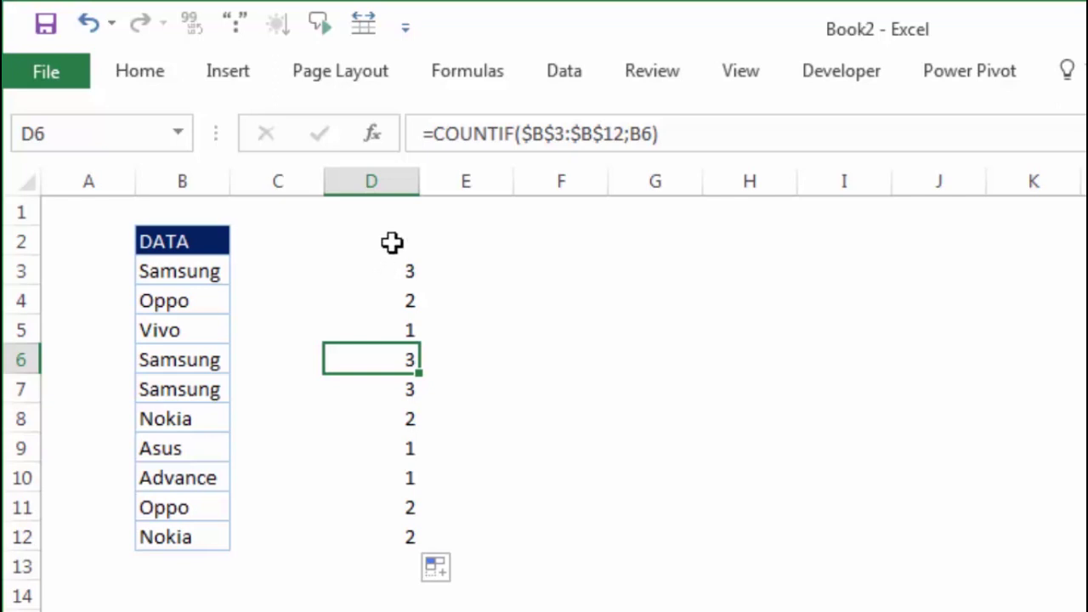
{"action": "left_click", "coordinate": [396, 274]}
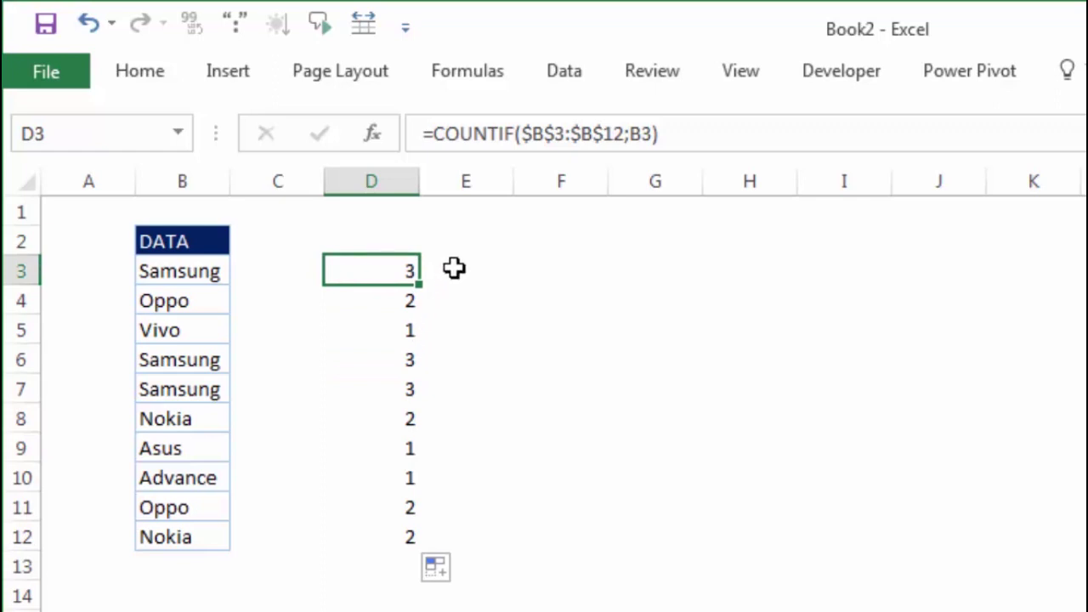
{"action": "left_click", "coordinate": [454, 268]}
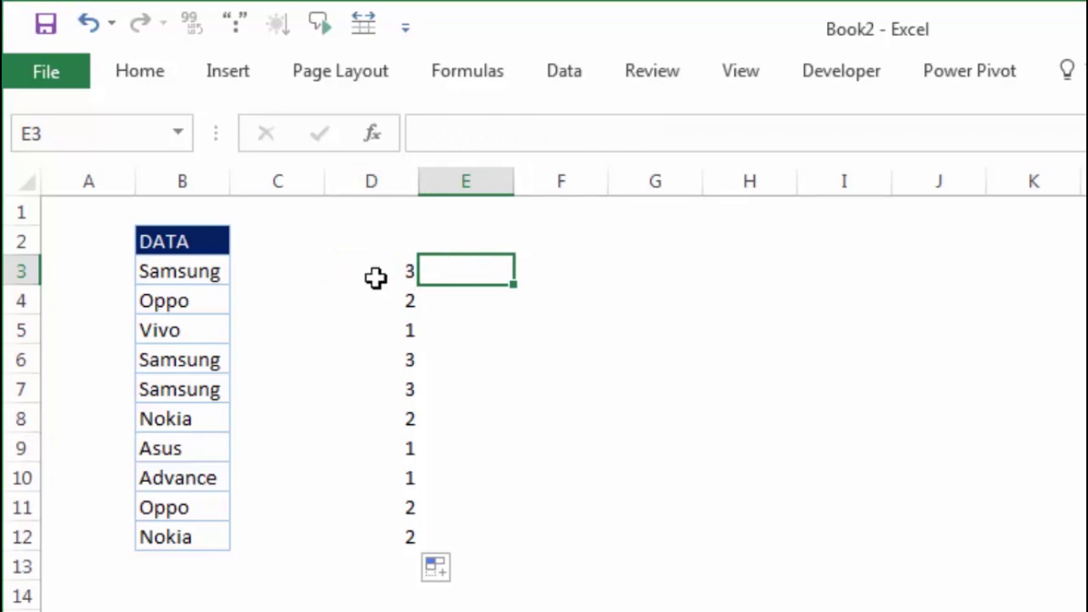
Try an IF formula in E3, then cancel it after rechecking D3's count
{"action": "left_click", "coordinate": [202, 269]}
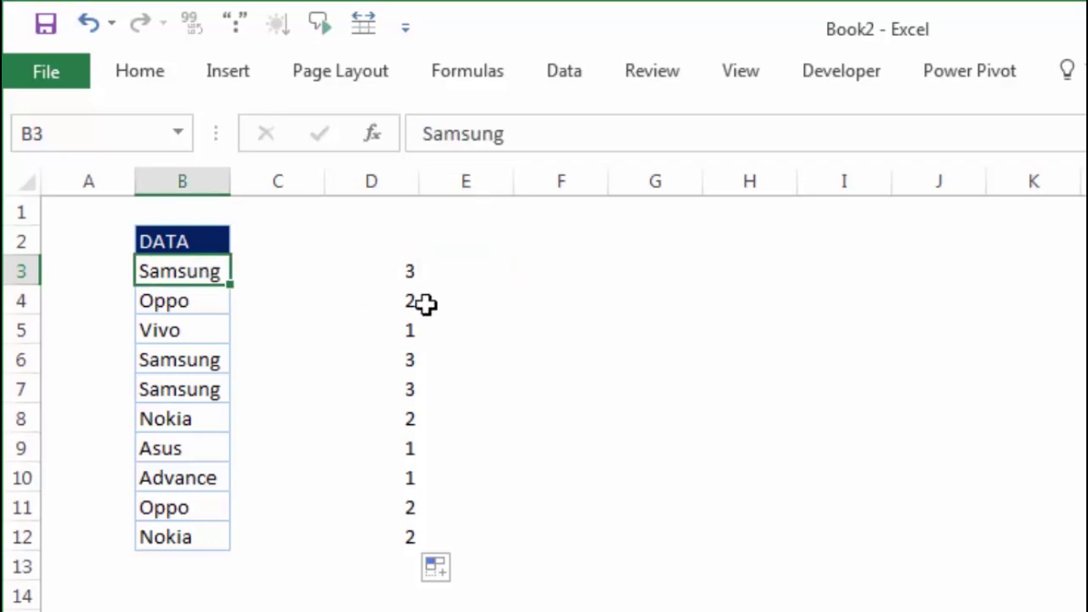
{"action": "left_click", "coordinate": [483, 268]}
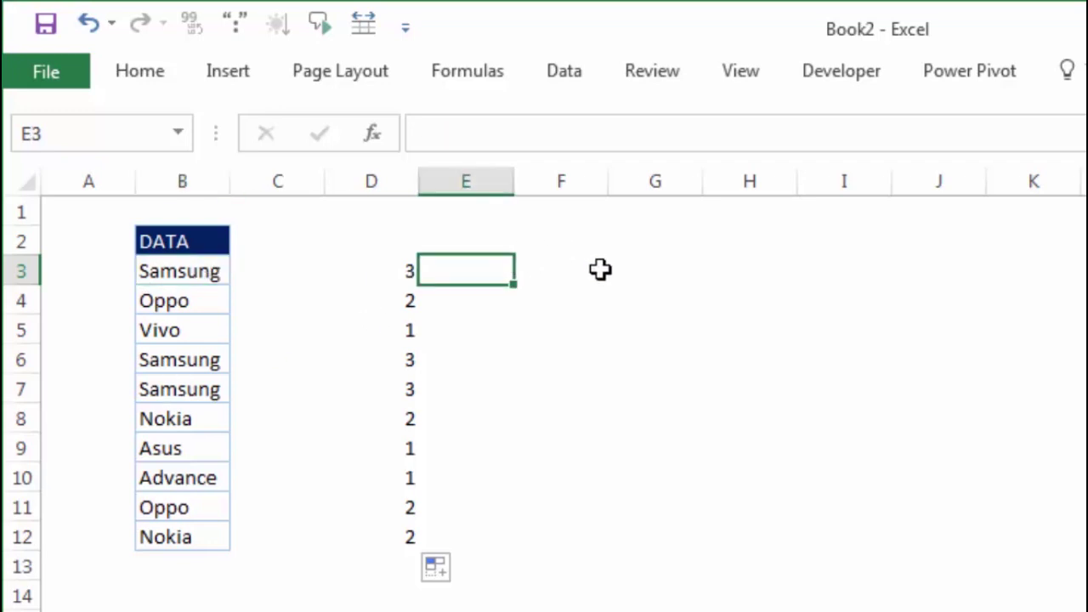
{"action": "type", "text": "="}
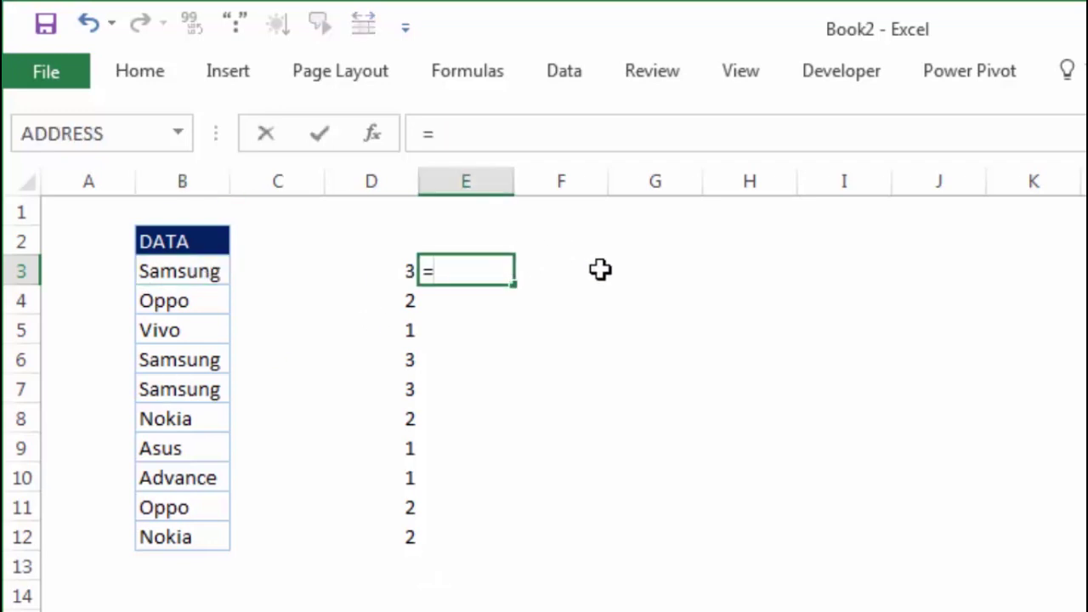
{"action": "type", "text": "if"}
{"action": "key", "text": "Tab"}
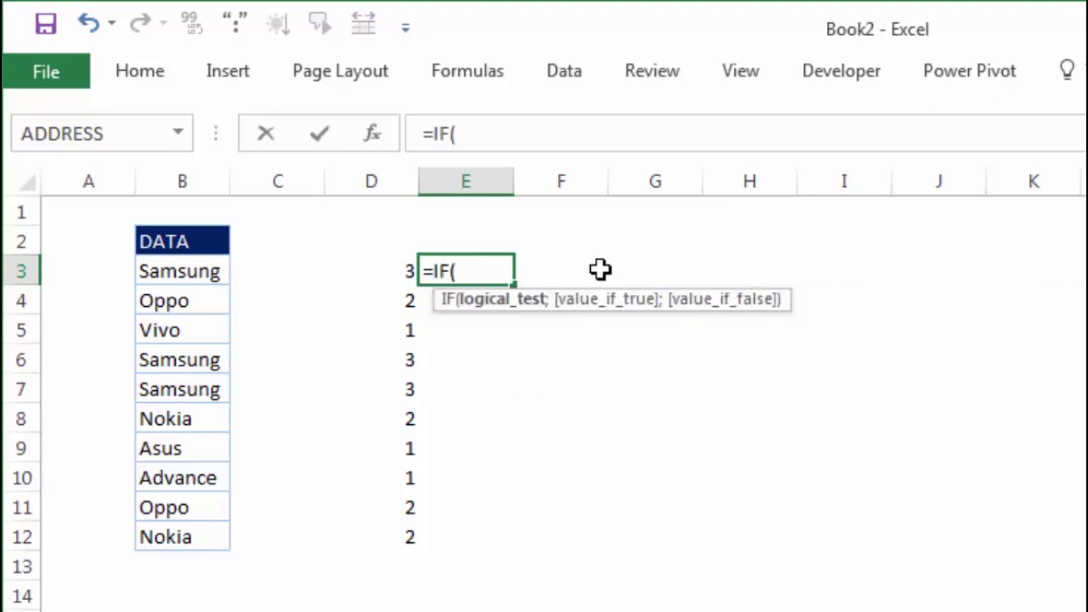
{"action": "type", "text": "count"}
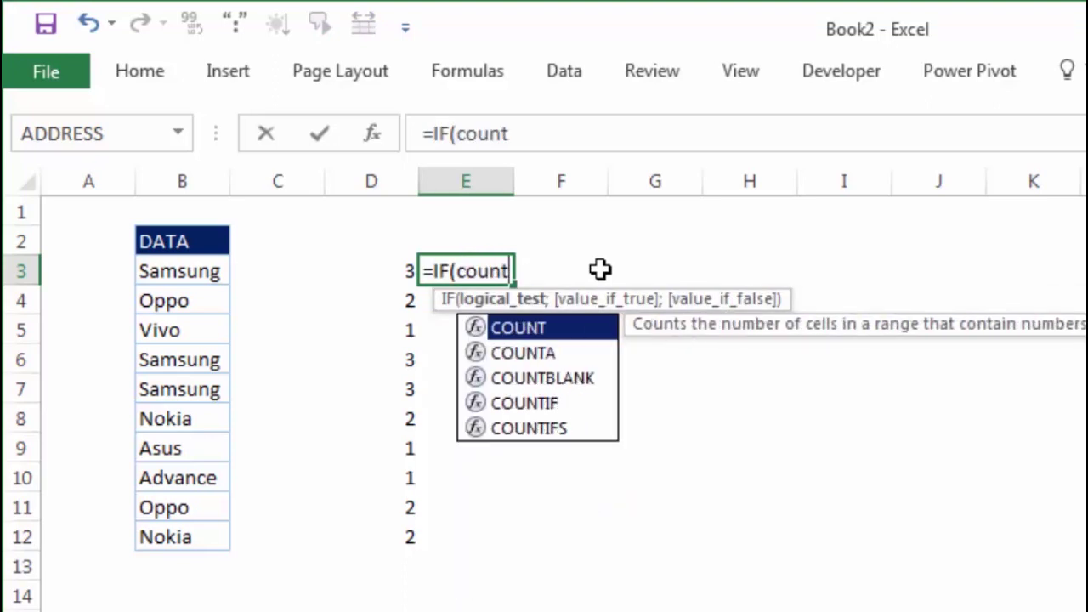
{"action": "key", "text": "Escape"}
{"action": "left_click", "coordinate": [388, 271]}
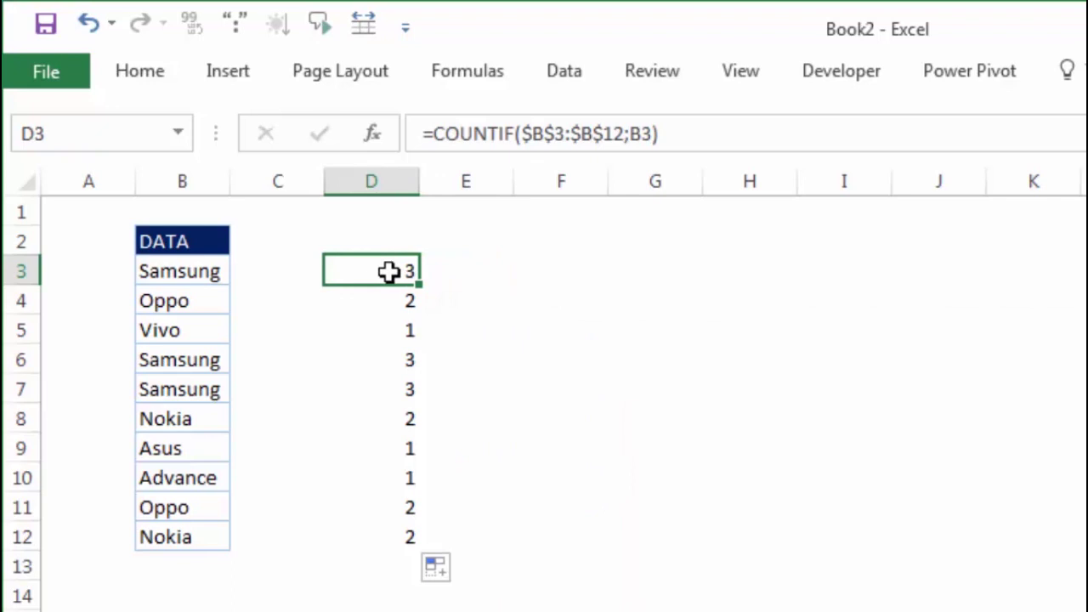
{"action": "left_click", "coordinate": [470, 271]}
Enter =COUNTIF($B$3:$B$12;B3) in E3
{"action": "type", "text": "="}
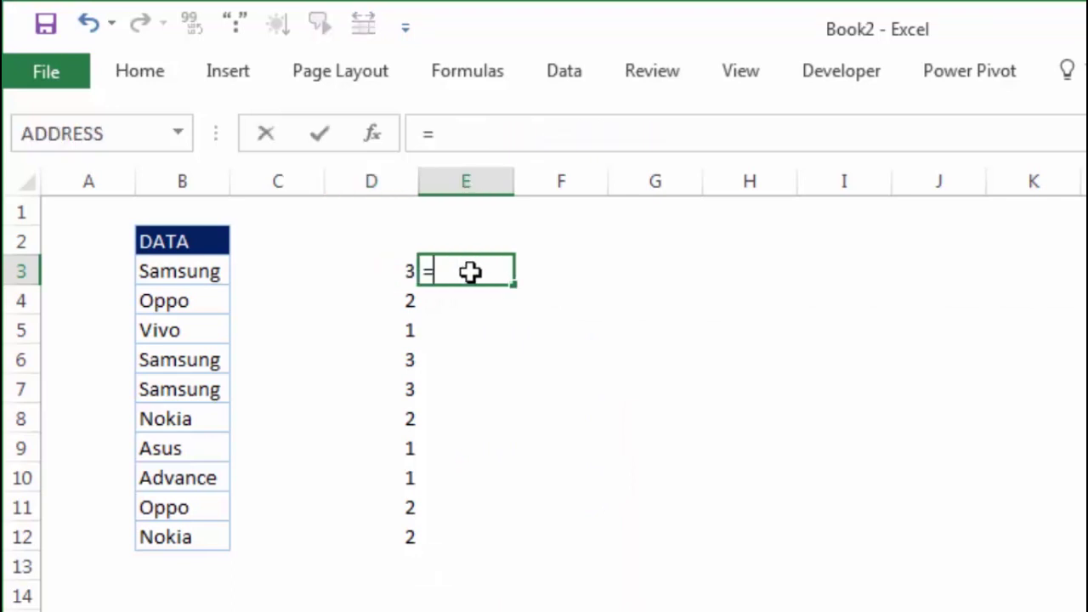
{"action": "type", "text": "coun"}
{"action": "key", "text": "Down"}
{"action": "key", "text": "Down"}
{"action": "key", "text": "Down"}
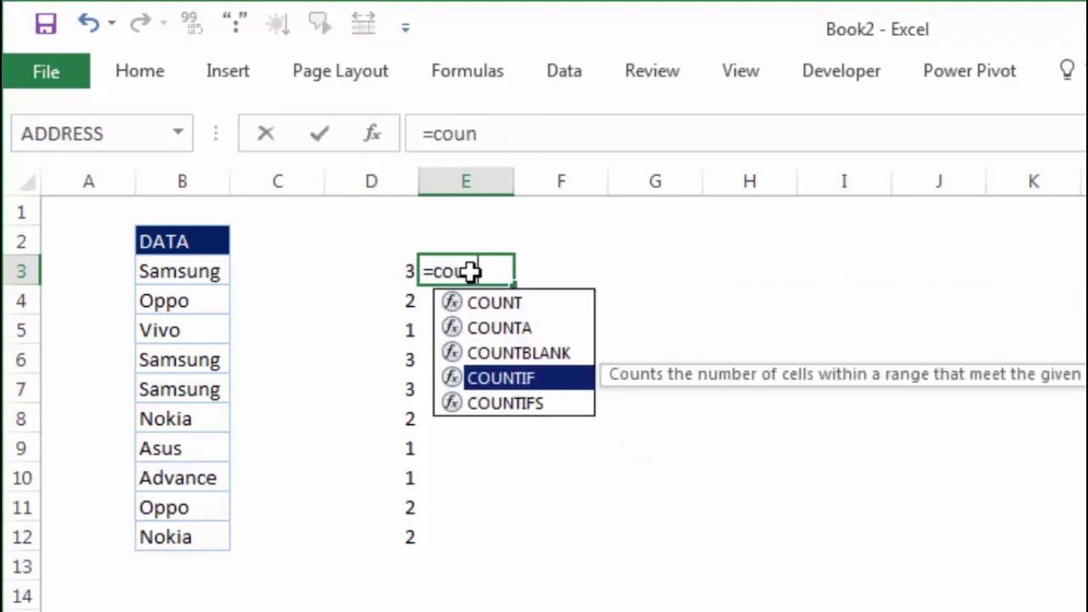
{"action": "key", "text": "Tab"}
{"action": "left_click_drag", "start_coordinate": [215, 269], "coordinate": [197, 536]}
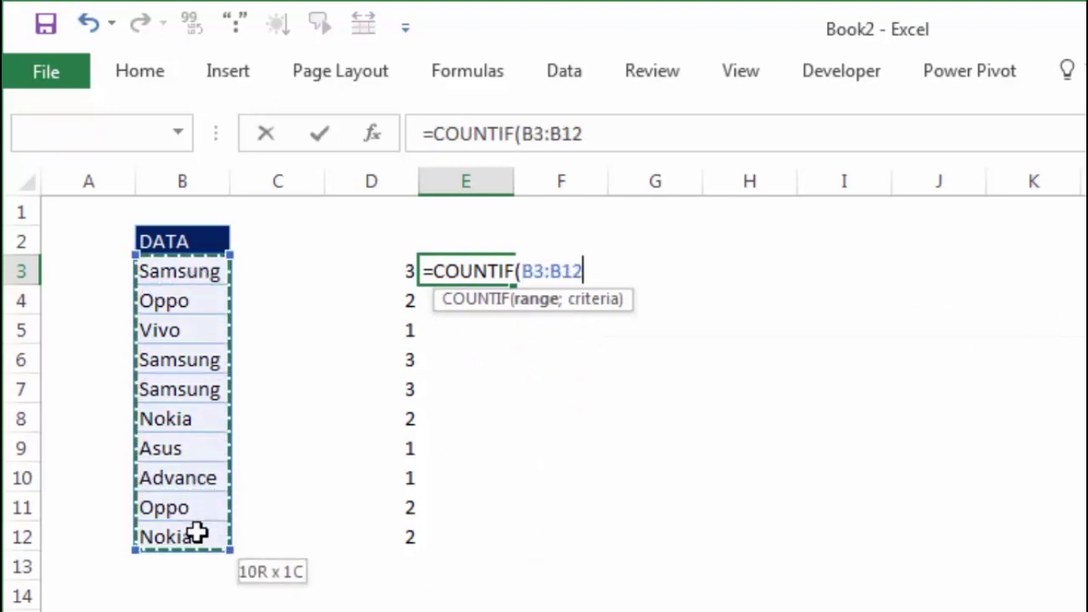
{"action": "key", "text": "F4"}
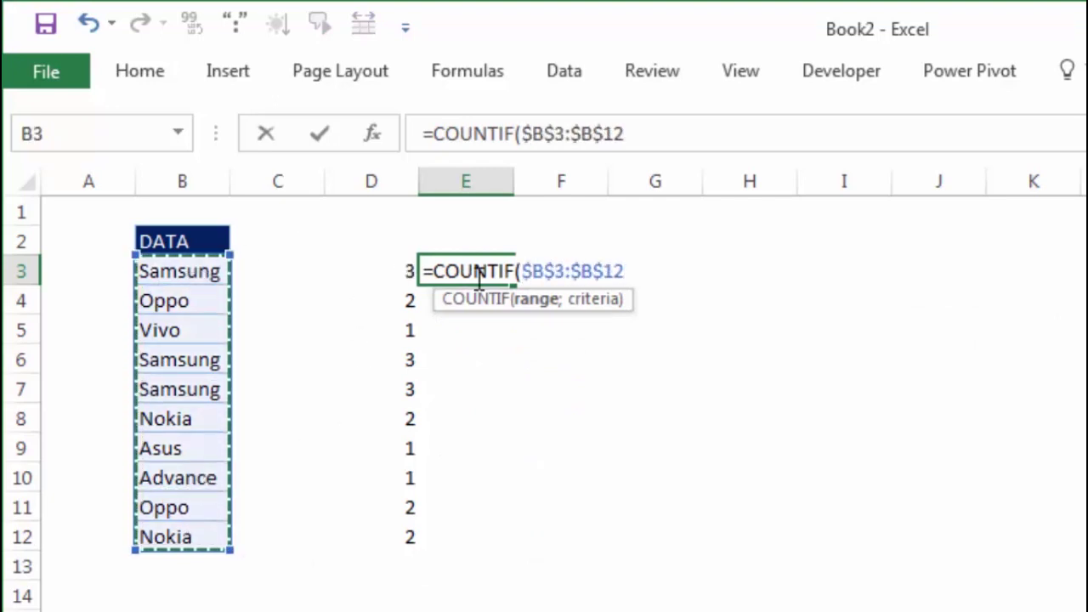
{"action": "type", "text": ";"}
{"action": "left_click", "coordinate": [206, 271]}
{"action": "key", "text": "Return"}
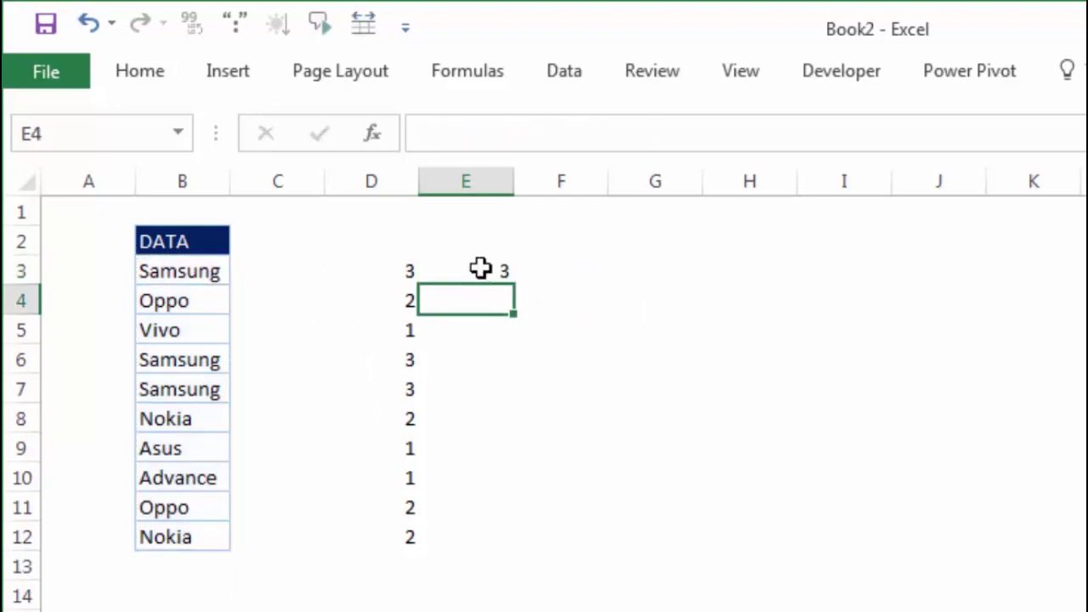
Wrap E3's count in IF with >1;"Duplikat";"" to flag repeated brands
{"action": "left_click", "coordinate": [484, 270]}
{"action": "double_click", "coordinate": [473, 272]}
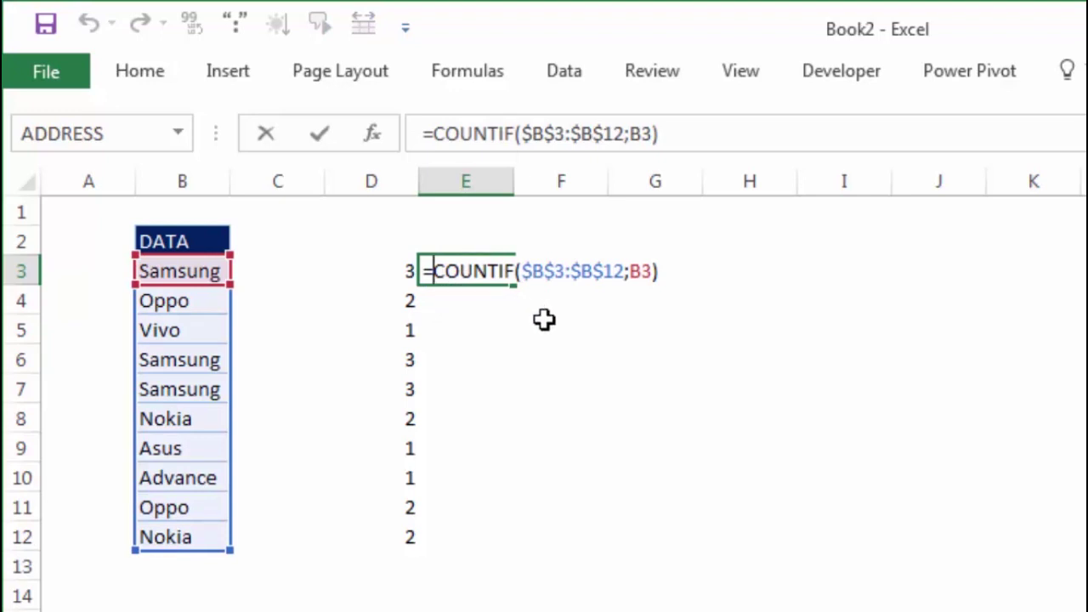
{"action": "type", "text": "if"}
{"action": "key", "text": "Tab"}
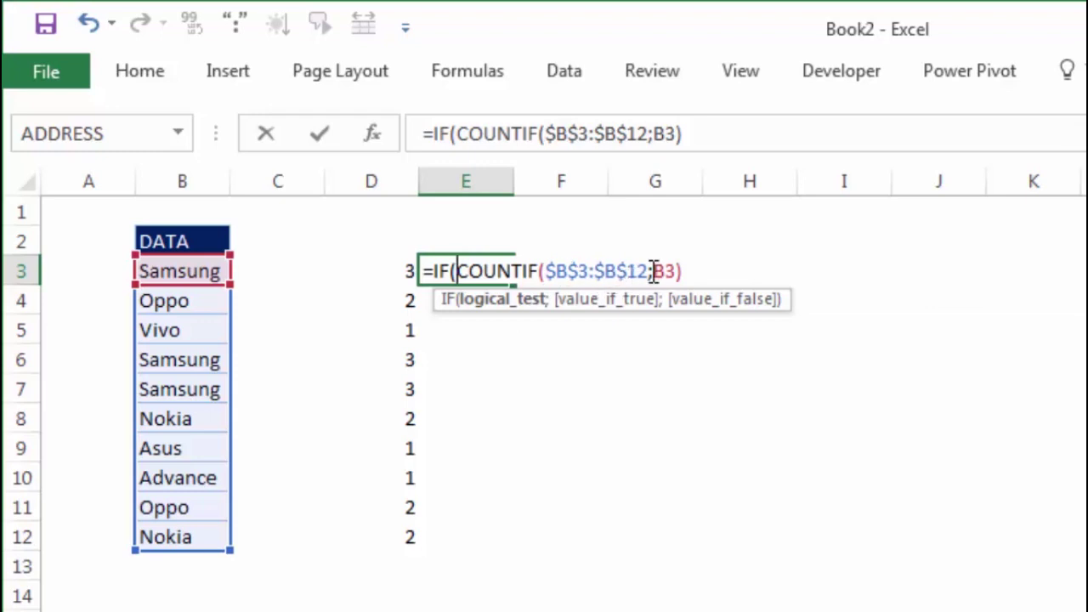
{"action": "left_click", "coordinate": [690, 271]}
{"action": "type", "text": ">1"}
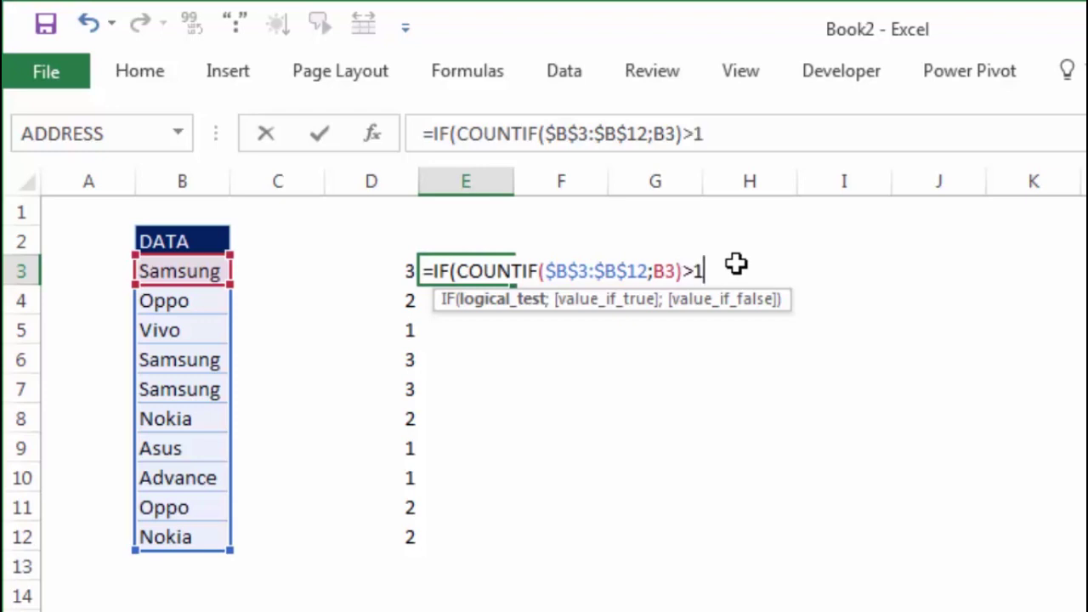
{"action": "type", "text": ";\"D"}
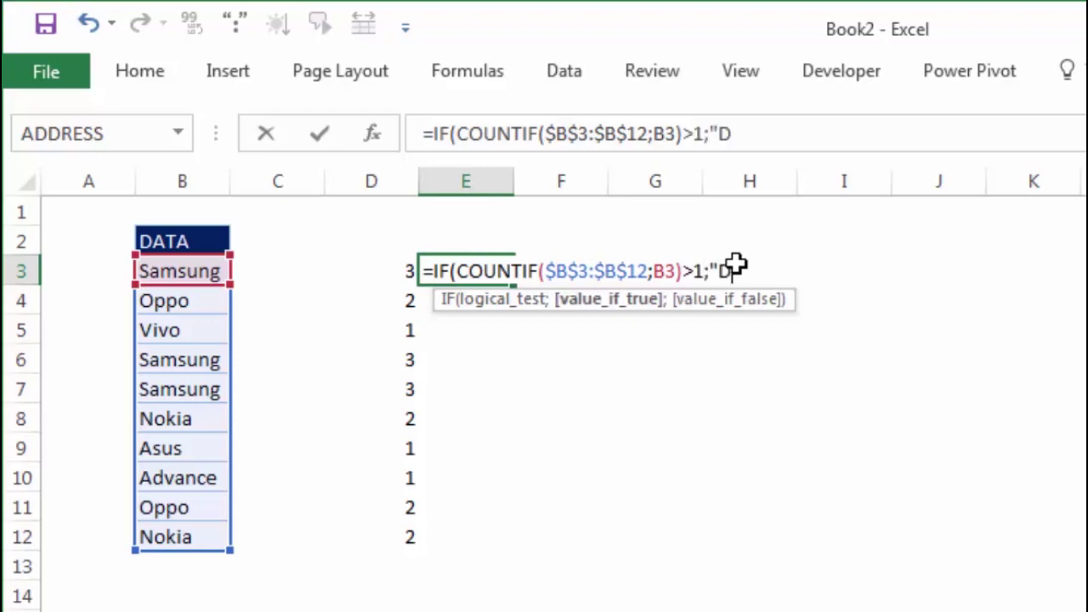
{"action": "type", "text": "uplikat"}
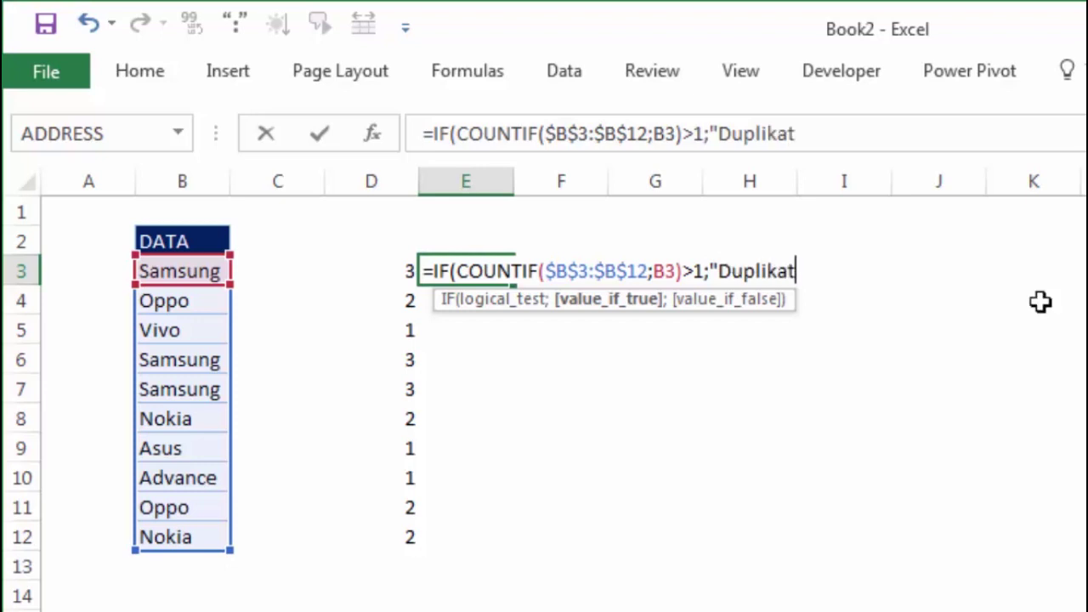
{"action": "type", "text": "\""}
{"action": "type", "text": ";"}
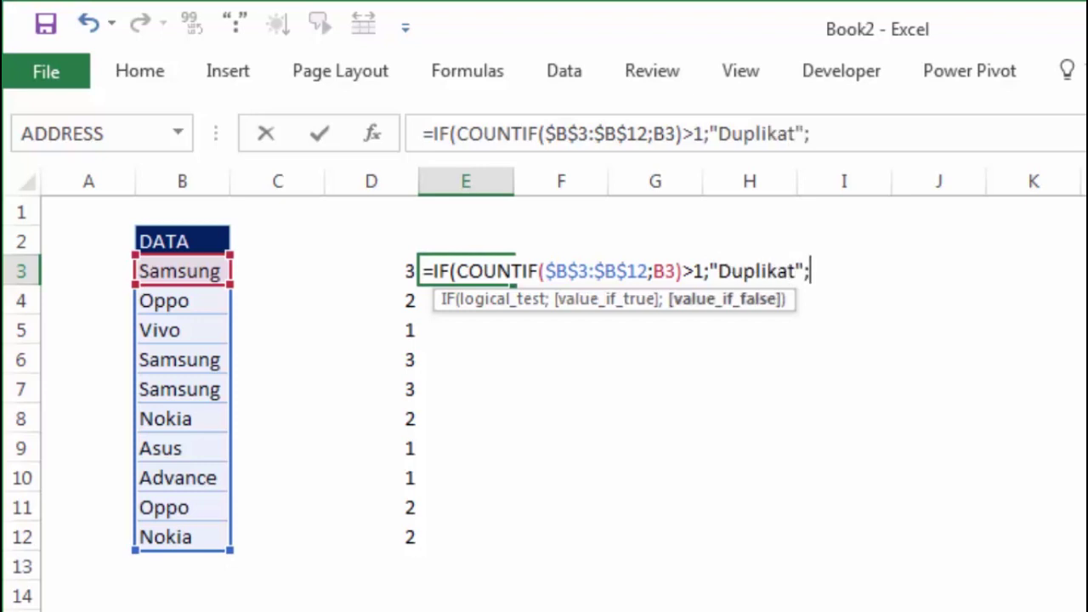
{"action": "type", "text": "\"\""}
{"action": "key", "text": "Return"}
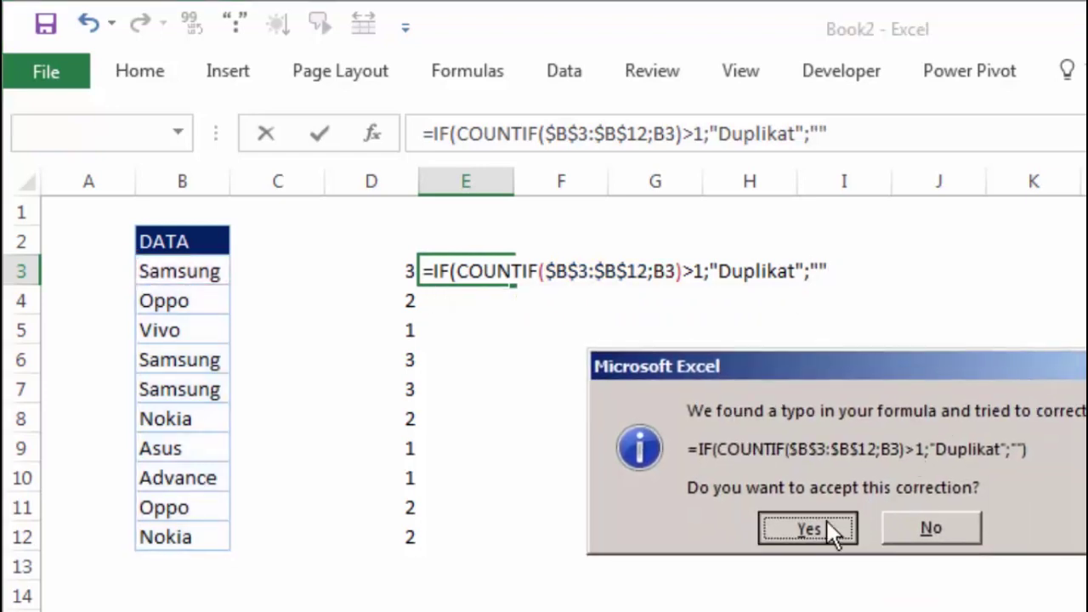
Accept the closing-parenthesis correction and copy E3's Duplikat flag formula down to E12
{"action": "left_click", "coordinate": [837, 531]}
{"action": "left_click", "coordinate": [483, 269]}
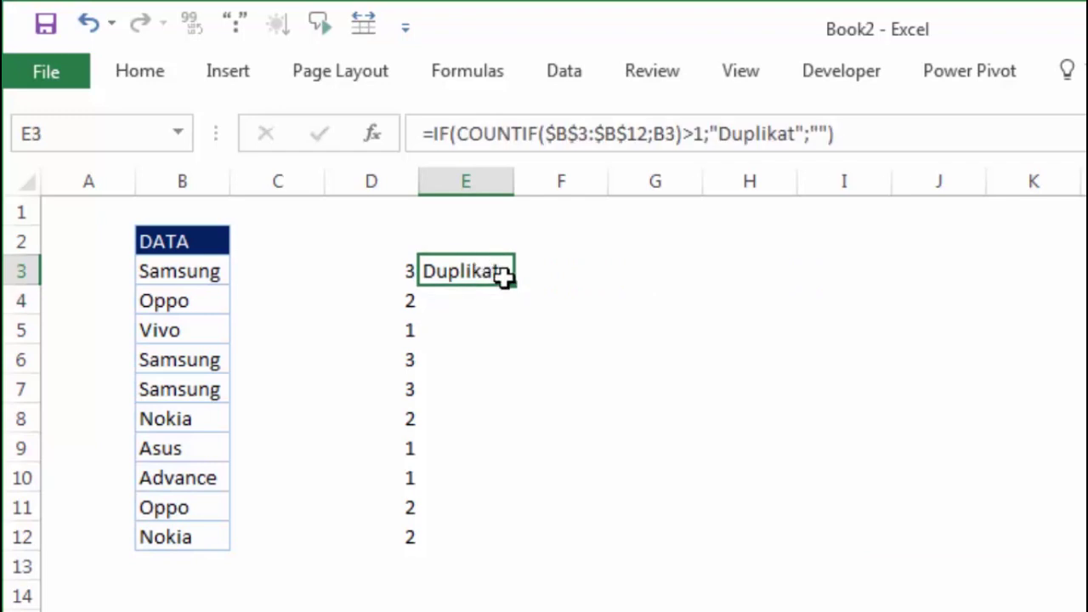
{"action": "left_click_drag", "start_coordinate": [514, 287], "coordinate": [527, 548]}
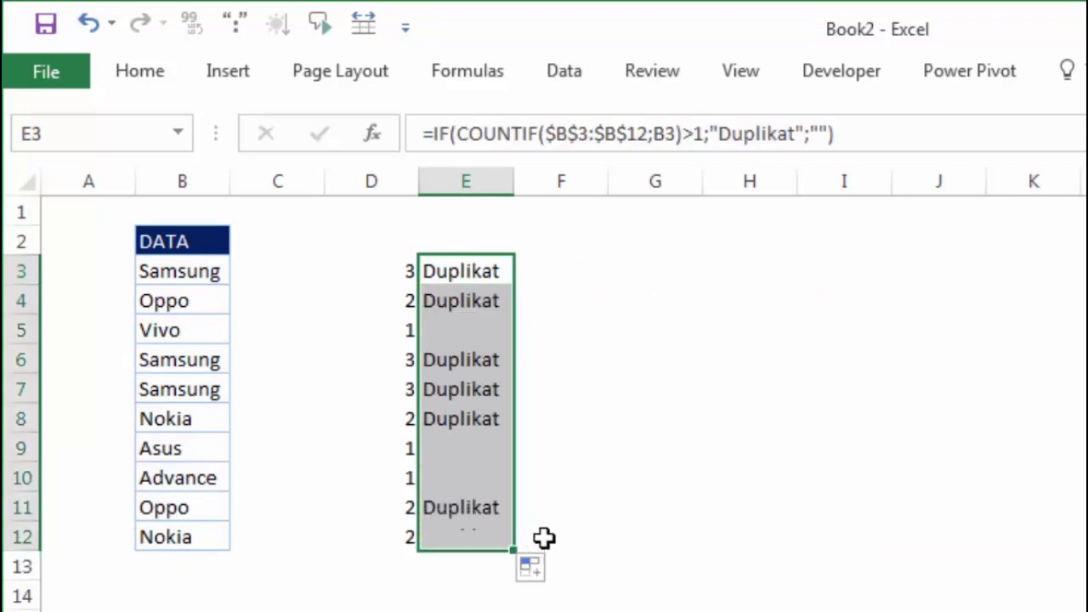
{"action": "left_click", "coordinate": [654, 448]}
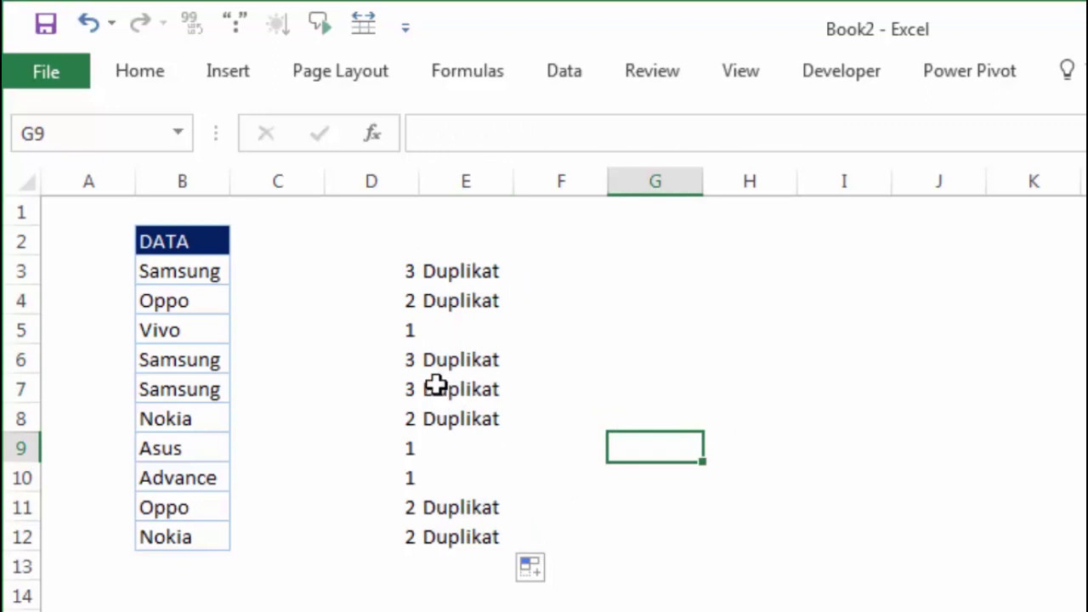
{"action": "left_click", "coordinate": [415, 340]}
{"action": "left_click", "coordinate": [181, 334]}
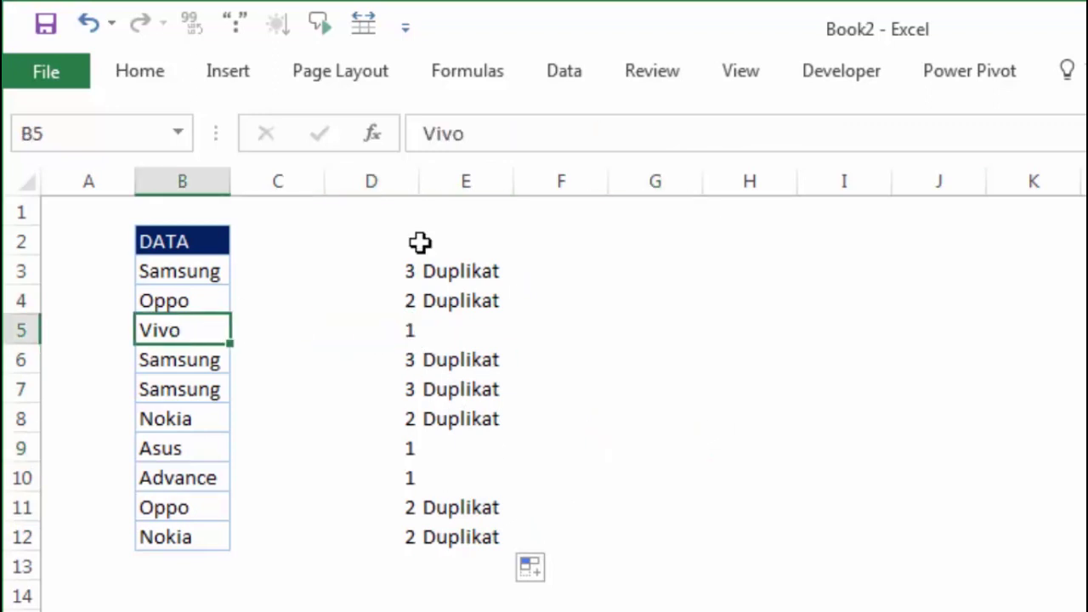
{"action": "left_click", "coordinate": [204, 272]}
{"action": "left_click", "coordinate": [207, 361], "text": "ctrl"}
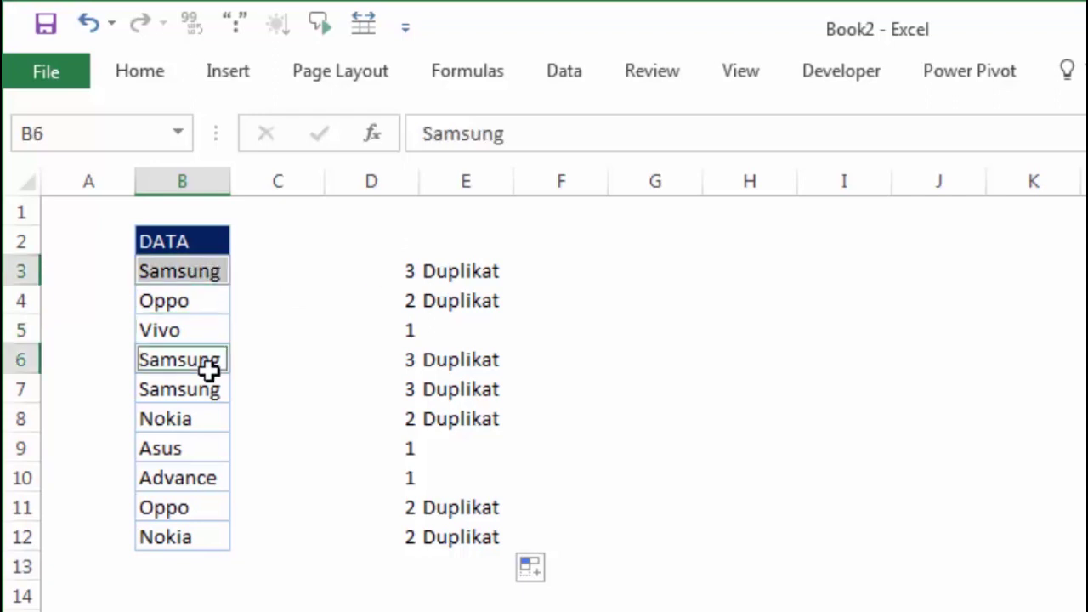
{"action": "left_click", "coordinate": [205, 389], "text": "ctrl"}
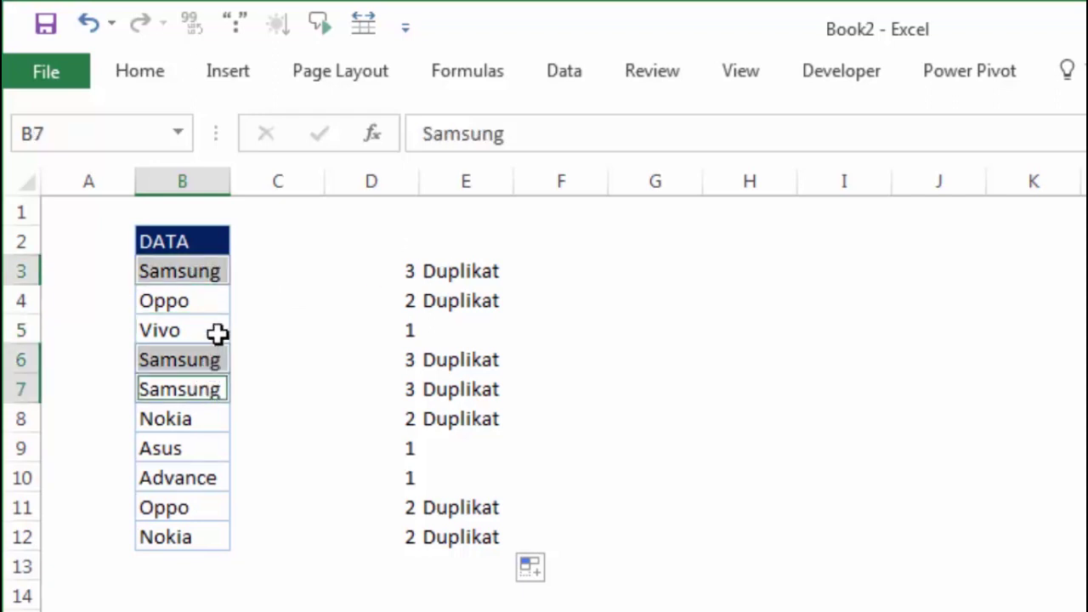
{"action": "left_click", "coordinate": [412, 330]}
{"action": "left_click", "coordinate": [408, 449], "text": "ctrl"}
{"action": "left_click", "coordinate": [406, 478], "text": "ctrl"}
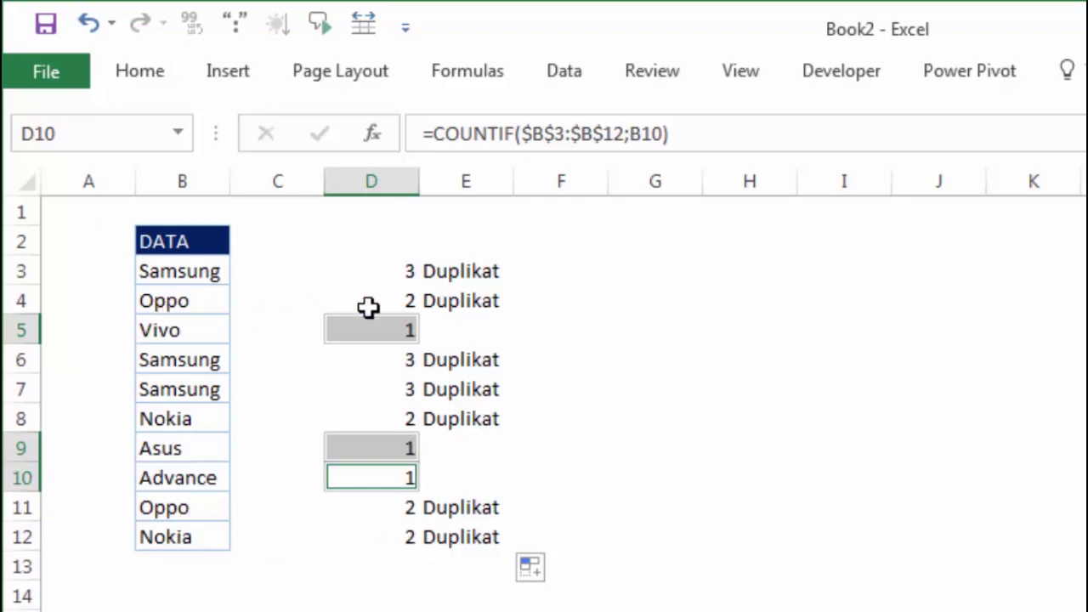
{"action": "left_click", "coordinate": [158, 340]}
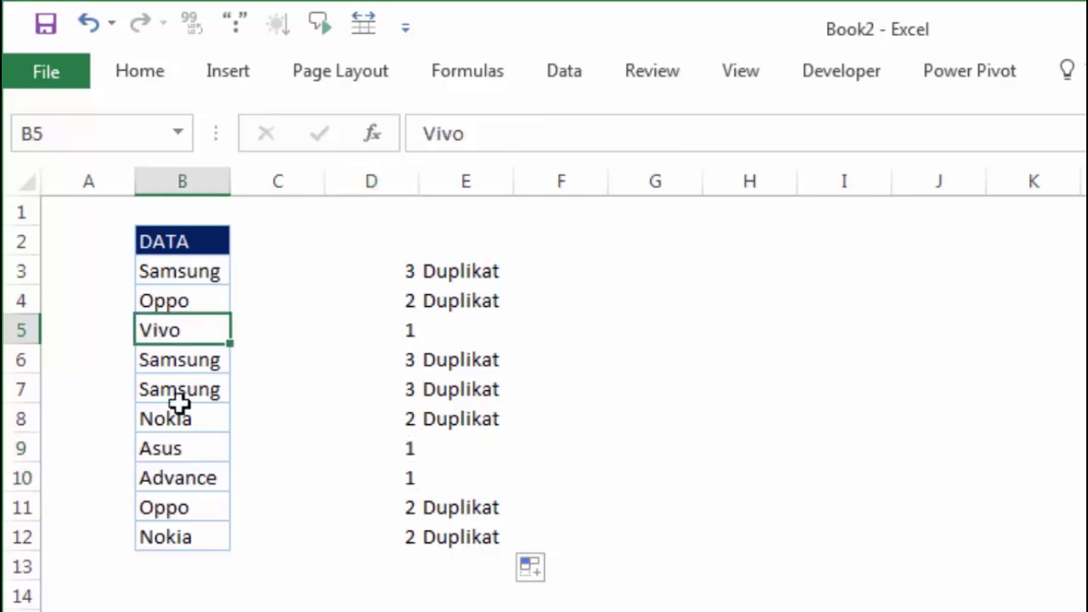
{"action": "left_click", "coordinate": [187, 445], "text": "ctrl"}
{"action": "left_click", "coordinate": [192, 473], "text": "ctrl"}
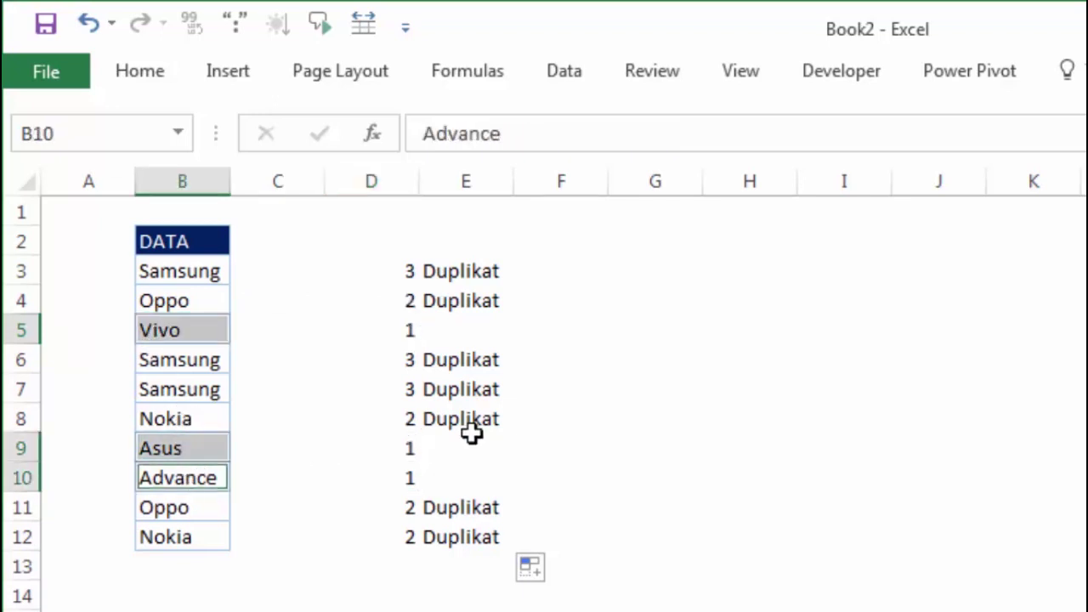
{"action": "left_click", "coordinate": [598, 382]}
{"action": "left_click", "coordinate": [561, 275]}
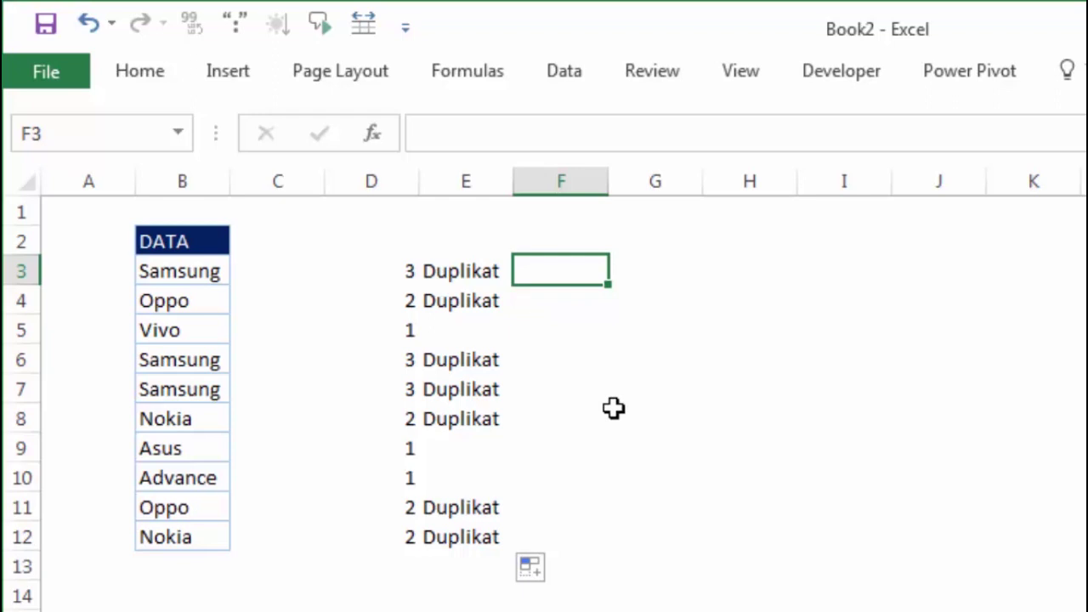
{"action": "left_click", "coordinate": [174, 265]}
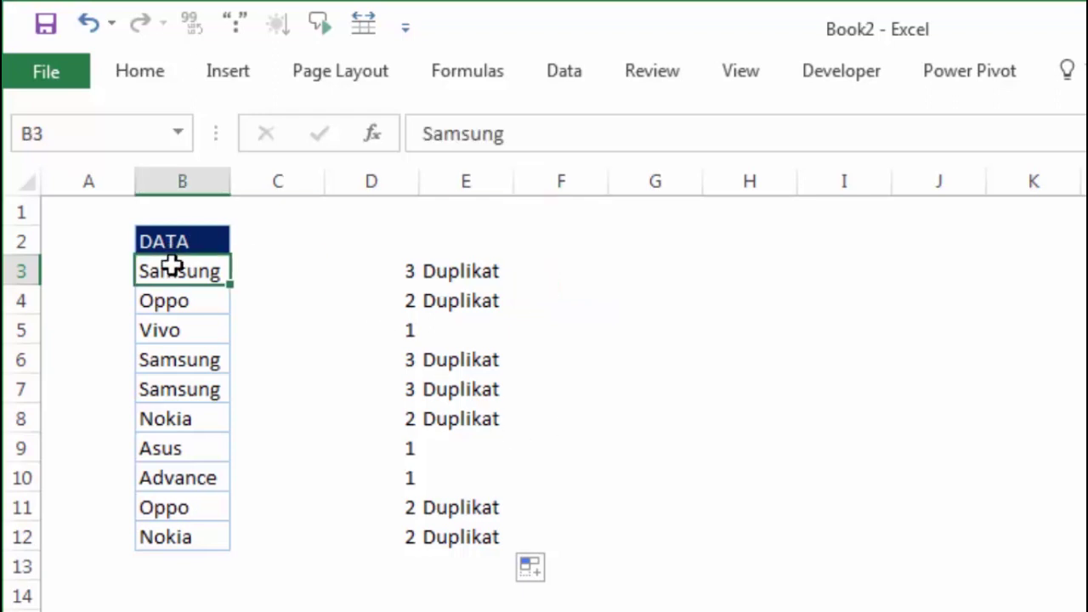
{"action": "left_click", "coordinate": [177, 361], "text": "ctrl"}
{"action": "left_click", "coordinate": [182, 382], "text": "ctrl"}
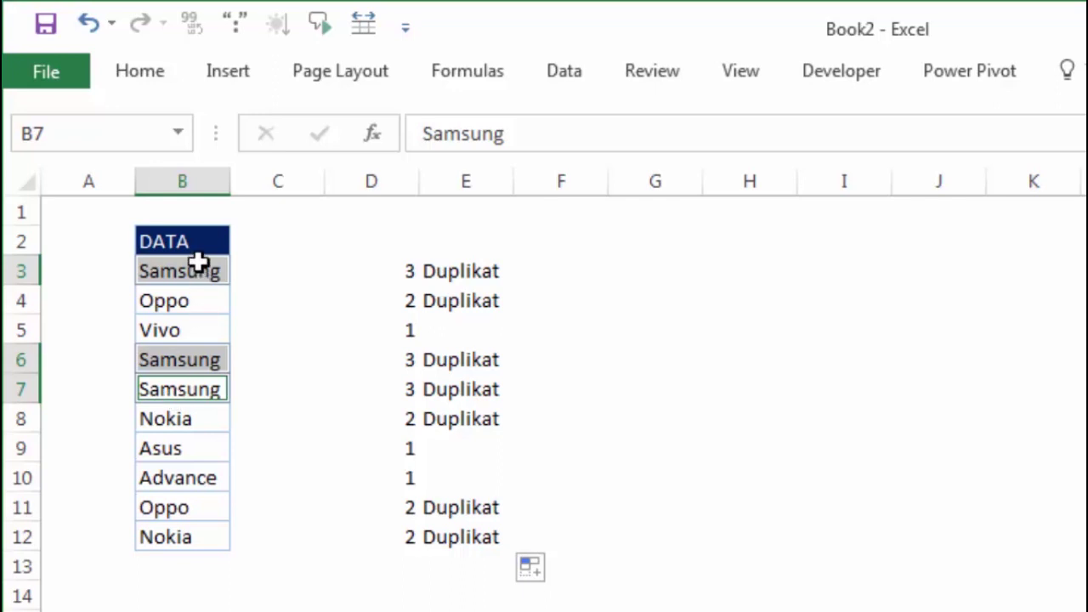
{"action": "left_click", "coordinate": [195, 299]}
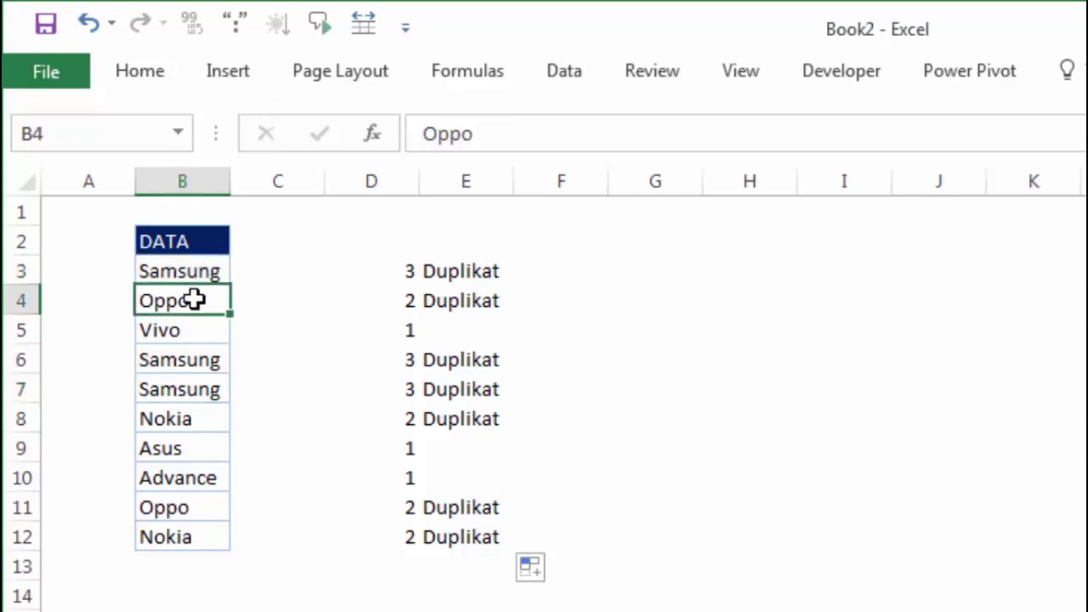
{"action": "left_click", "coordinate": [195, 507], "text": "ctrl"}
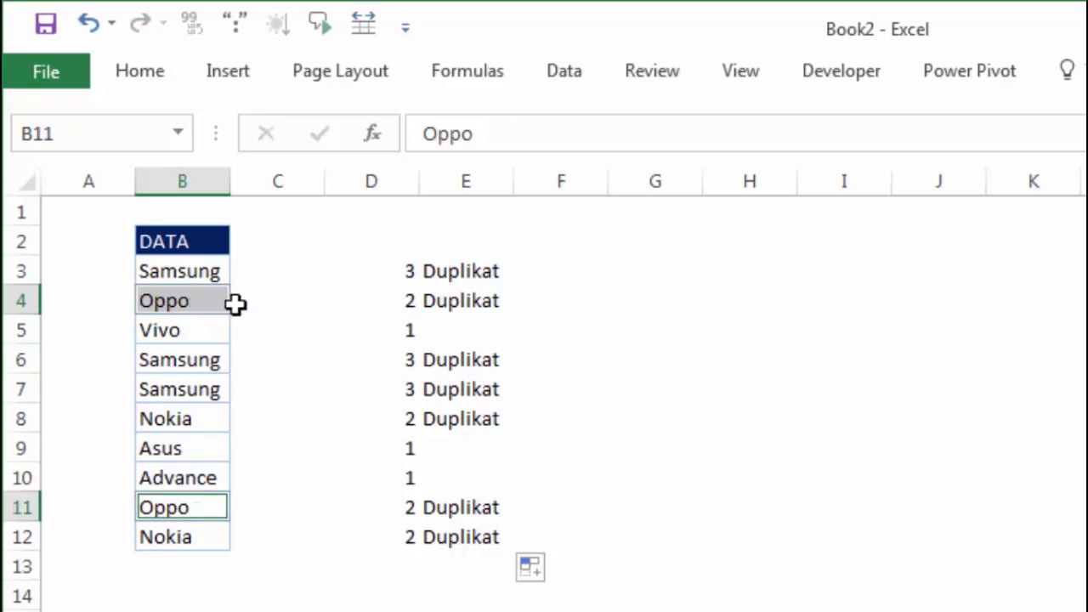
{"action": "left_click", "coordinate": [554, 260]}
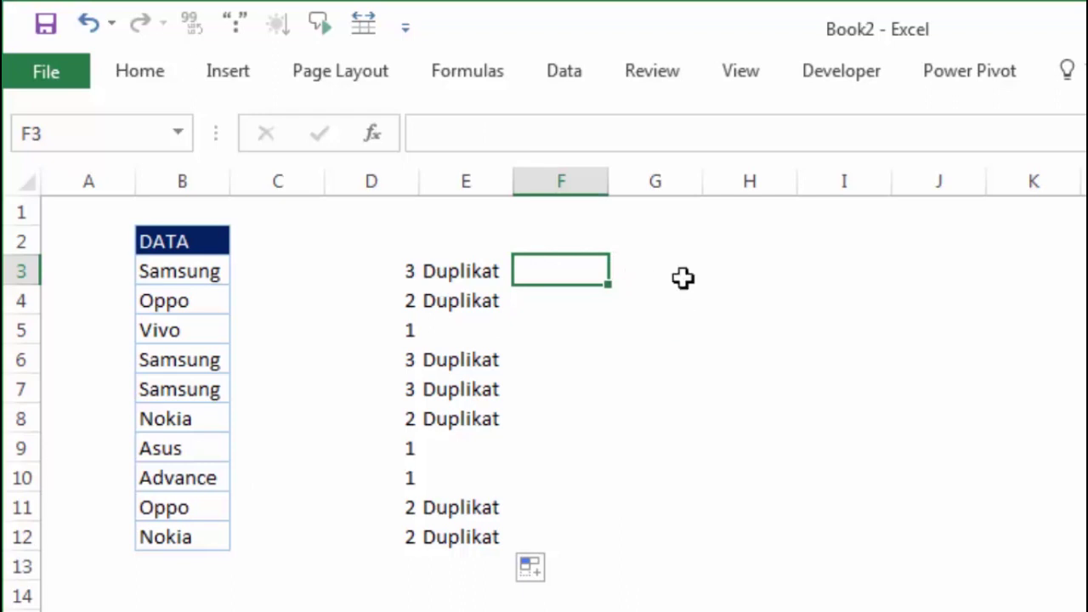
Start F3's formula as =COUNTIF($B$3:B3, anchoring the range start at $B$3
{"action": "type", "text": "=cou"}
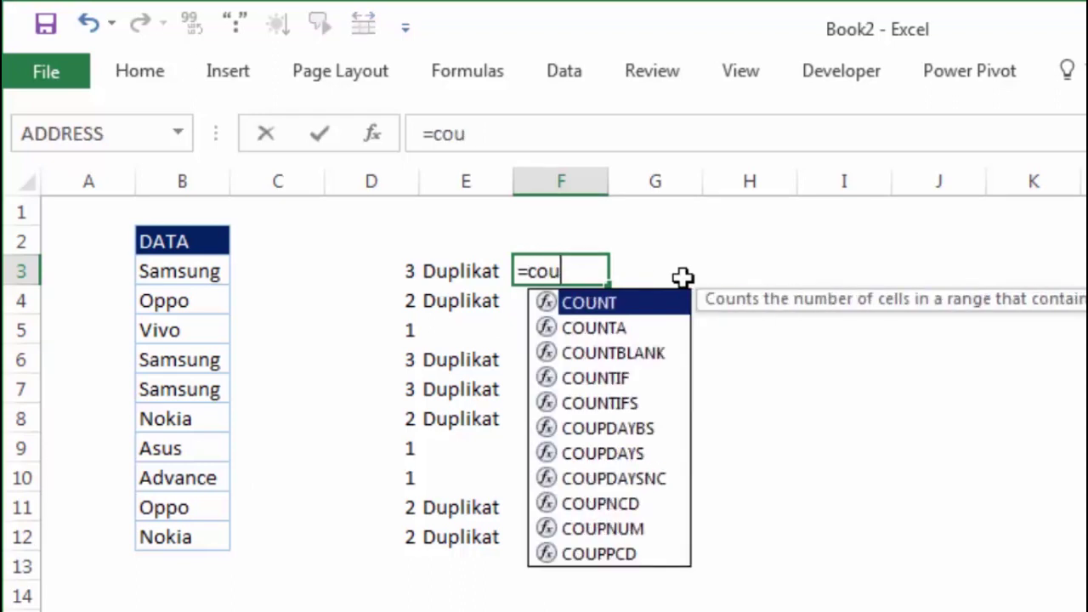
{"action": "type", "text": "n"}
{"action": "key", "text": "Down"}
{"action": "key", "text": "Down"}
{"action": "key", "text": "Down"}
{"action": "key", "text": "Tab"}
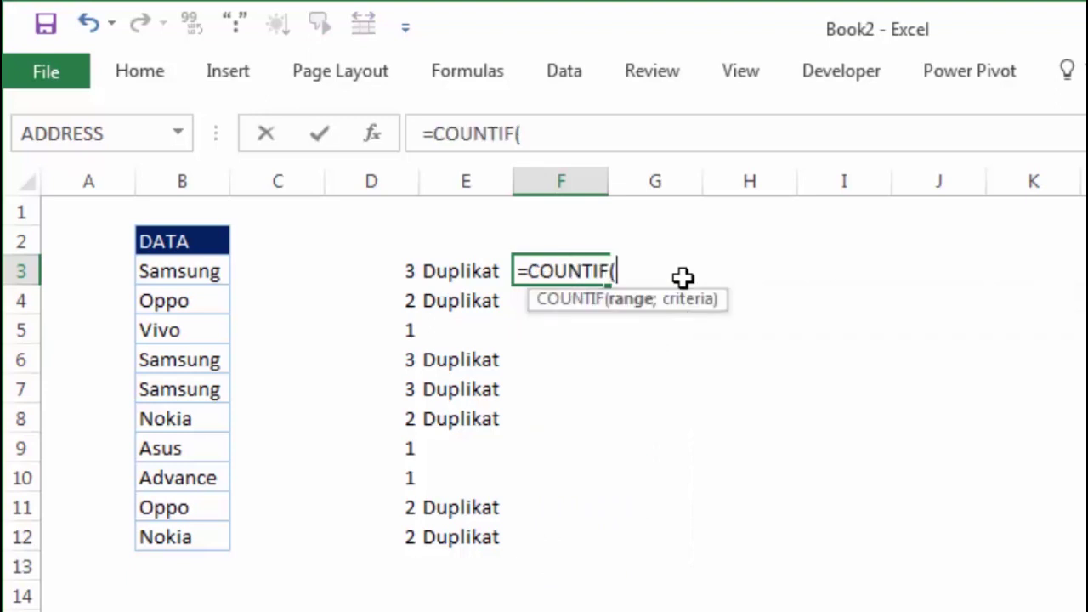
{"action": "left_click", "coordinate": [214, 271]}
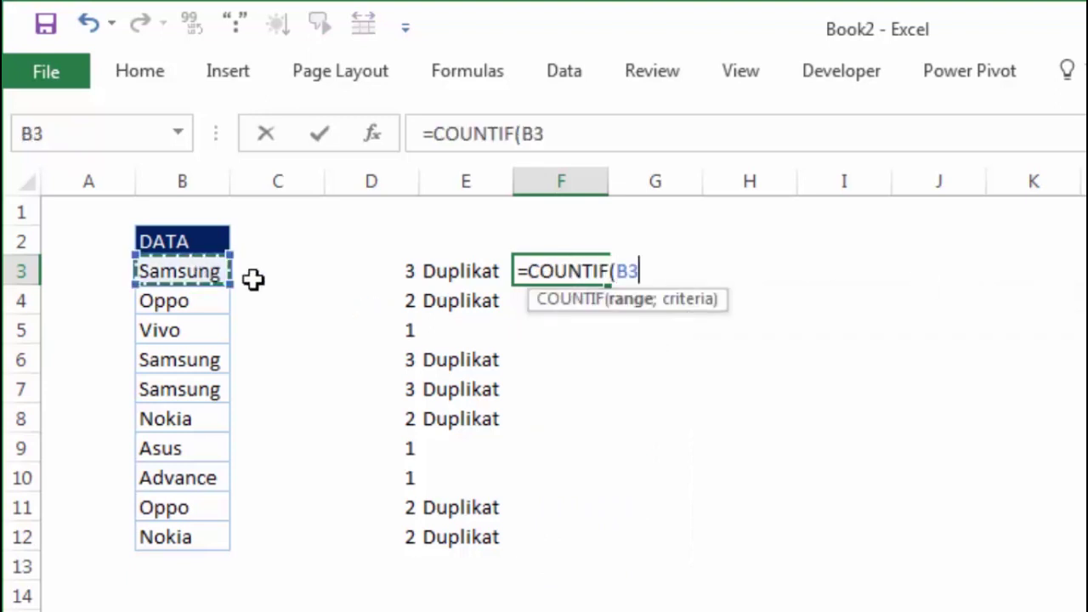
{"action": "type", "text": ":B3"}
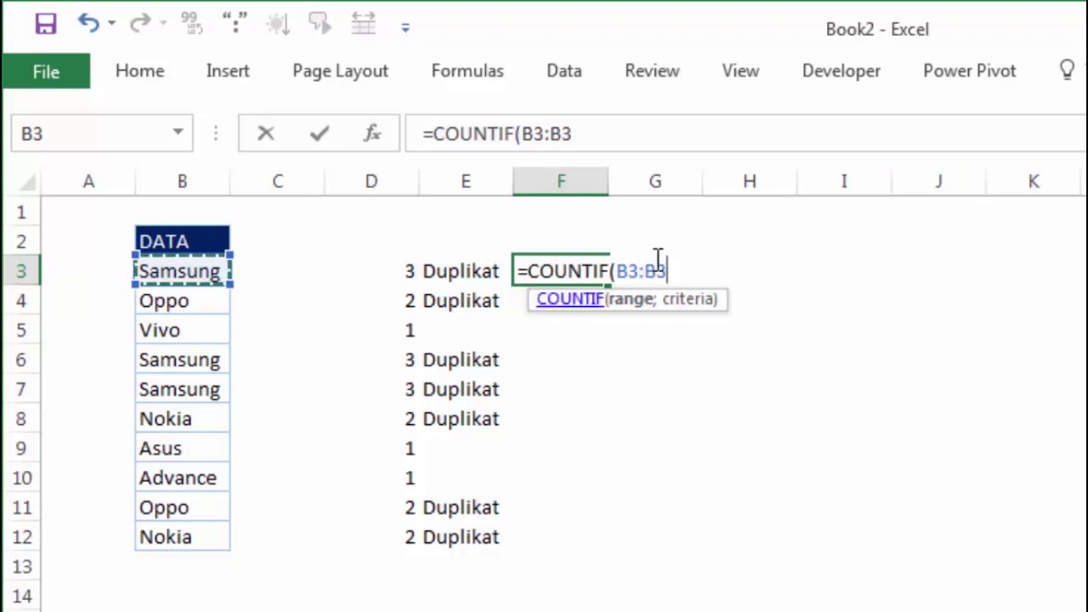
{"action": "left_click", "coordinate": [630, 271], "text": "shift"}
{"action": "left_click", "coordinate": [632, 270]}
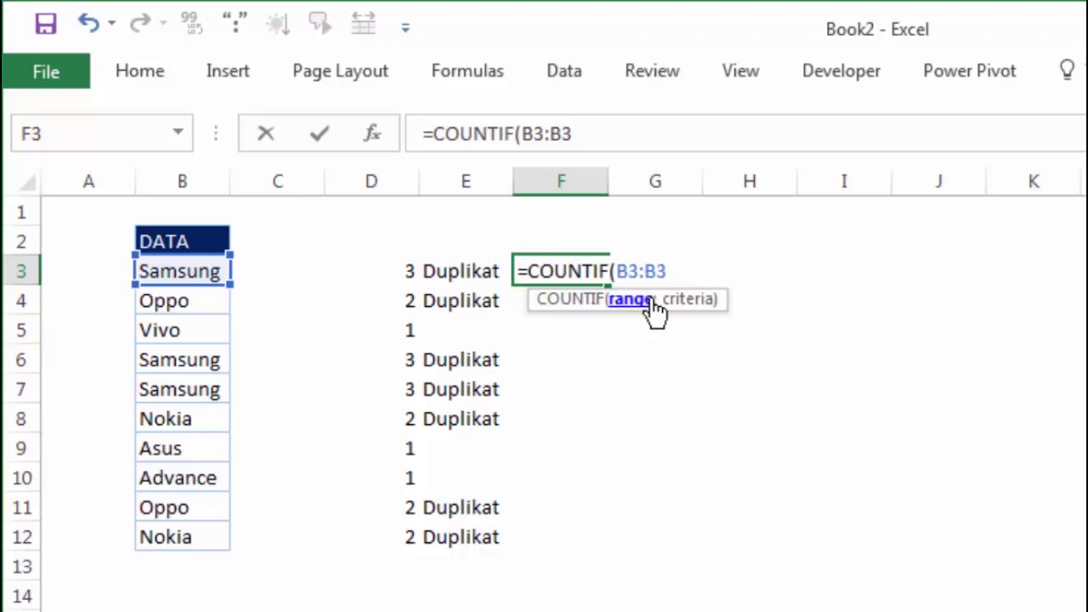
{"action": "key", "text": "F4"}
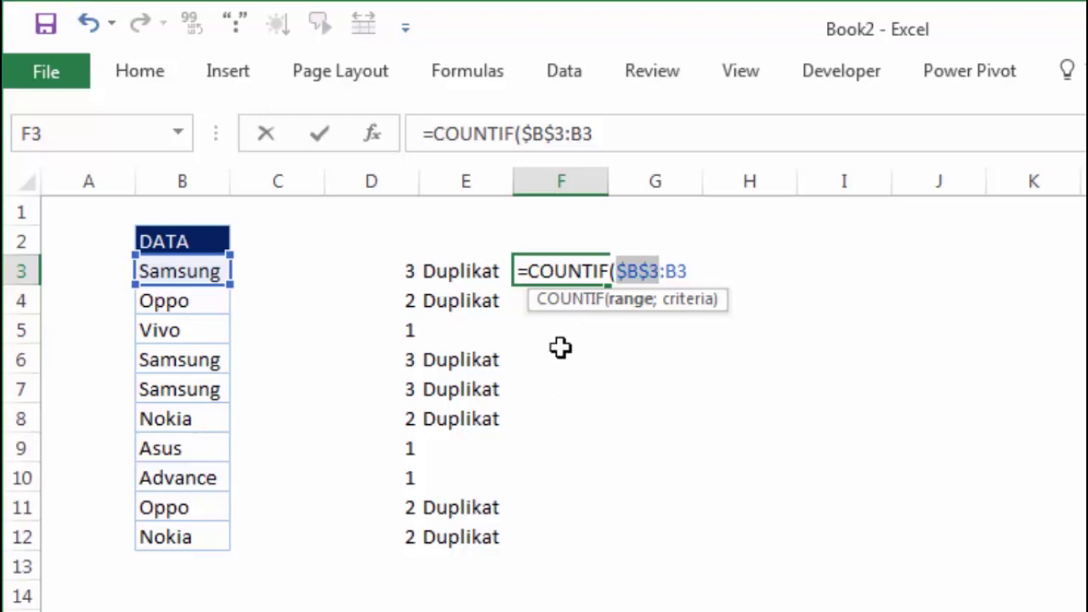
Add B3 as the criteria to complete =COUNTIF($B$3:B3;B3), showing 1
{"action": "left_click", "coordinate": [699, 271]}
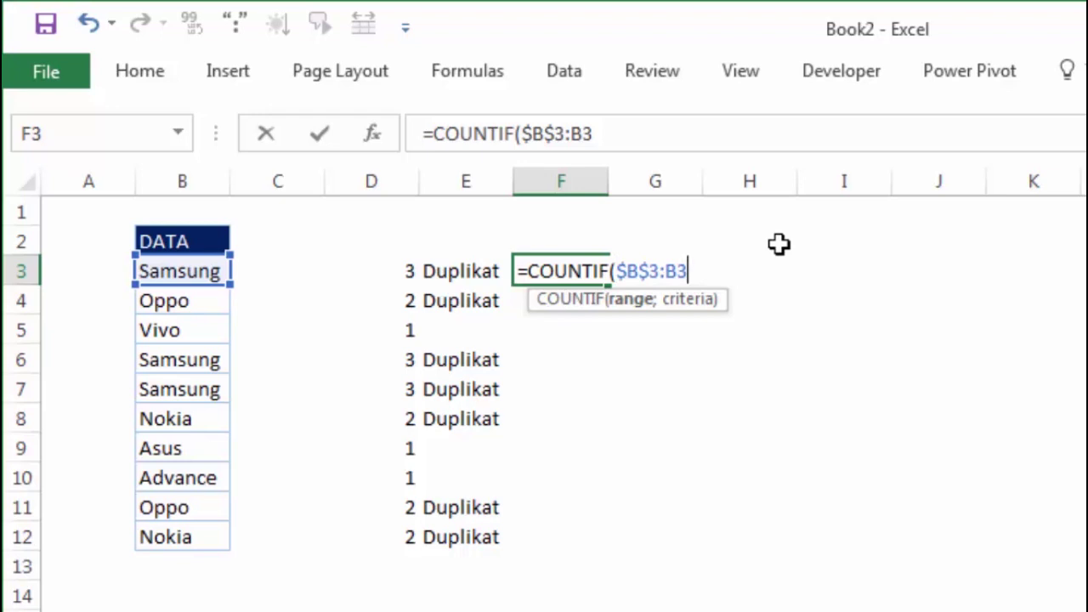
{"action": "type", "text": ";"}
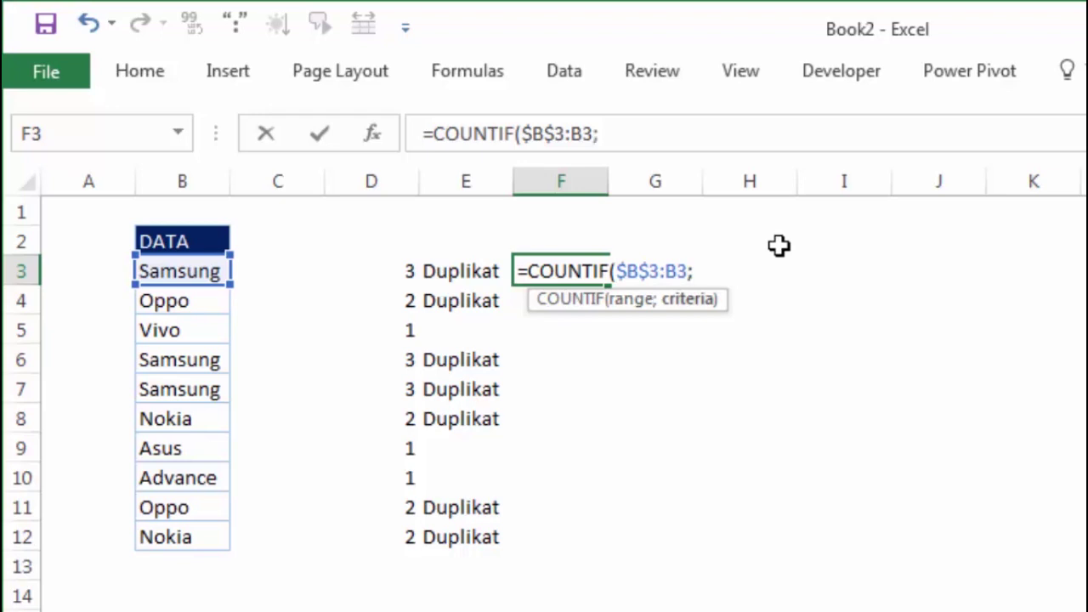
{"action": "left_click", "coordinate": [186, 266]}
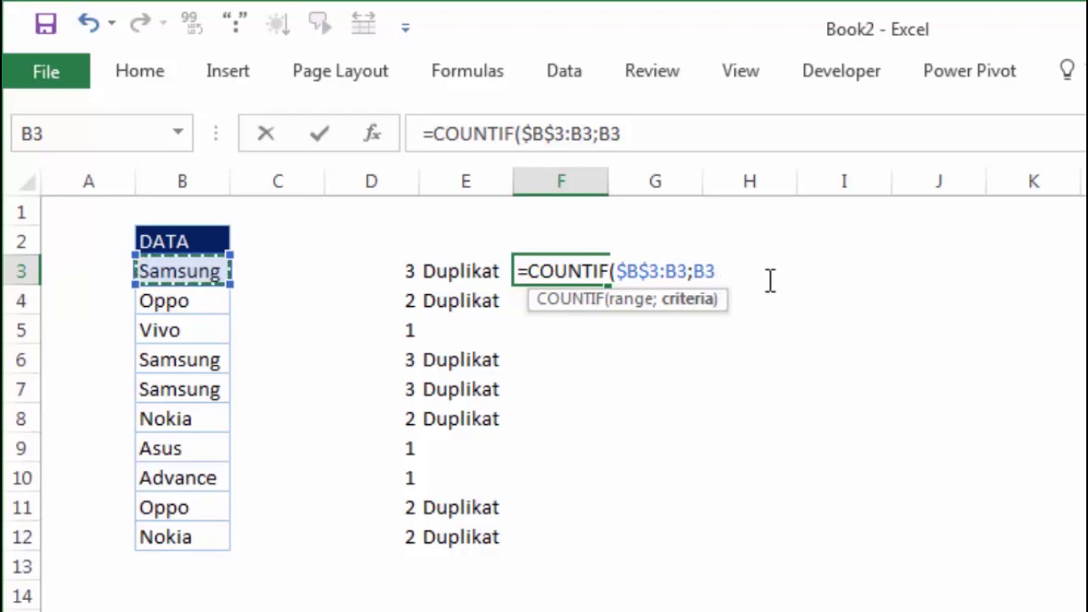
{"action": "key", "text": "Return"}
{"action": "left_click", "coordinate": [580, 271]}
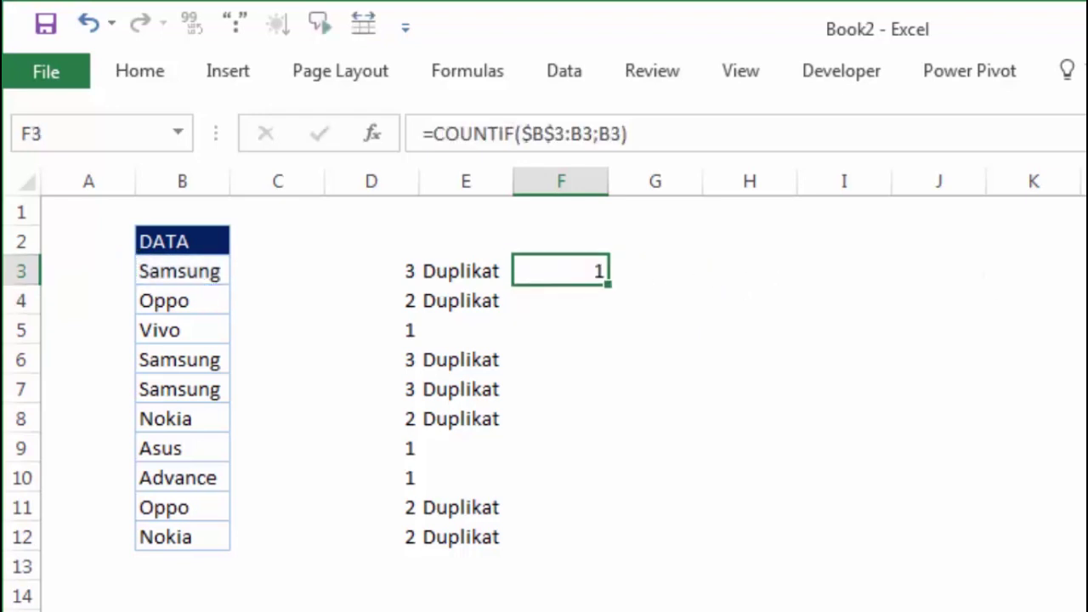
Copy F3's running count into F4, then down through F12, so repeats number 2 and 3
{"action": "left_click", "coordinate": [212, 270]}
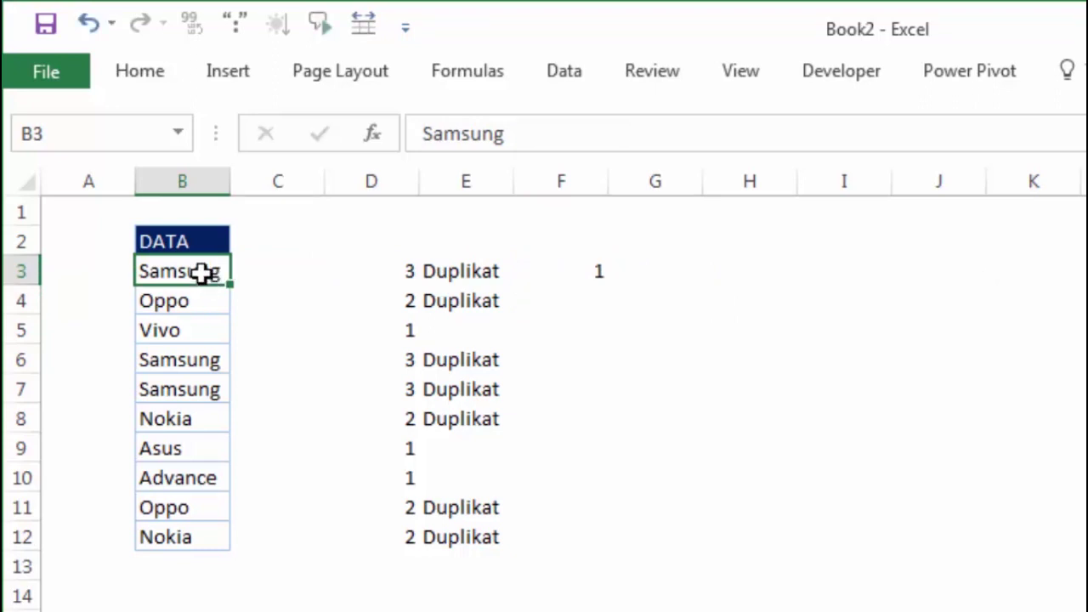
{"action": "double_click", "coordinate": [203, 272]}
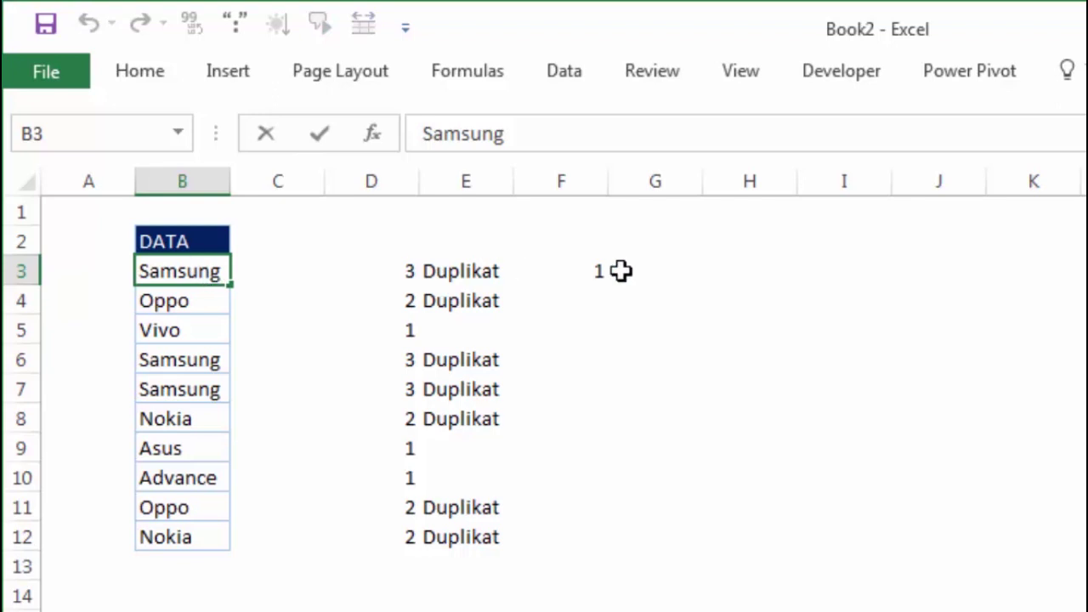
{"action": "left_click", "coordinate": [597, 273]}
{"action": "left_click_drag", "start_coordinate": [612, 284], "coordinate": [612, 307]}
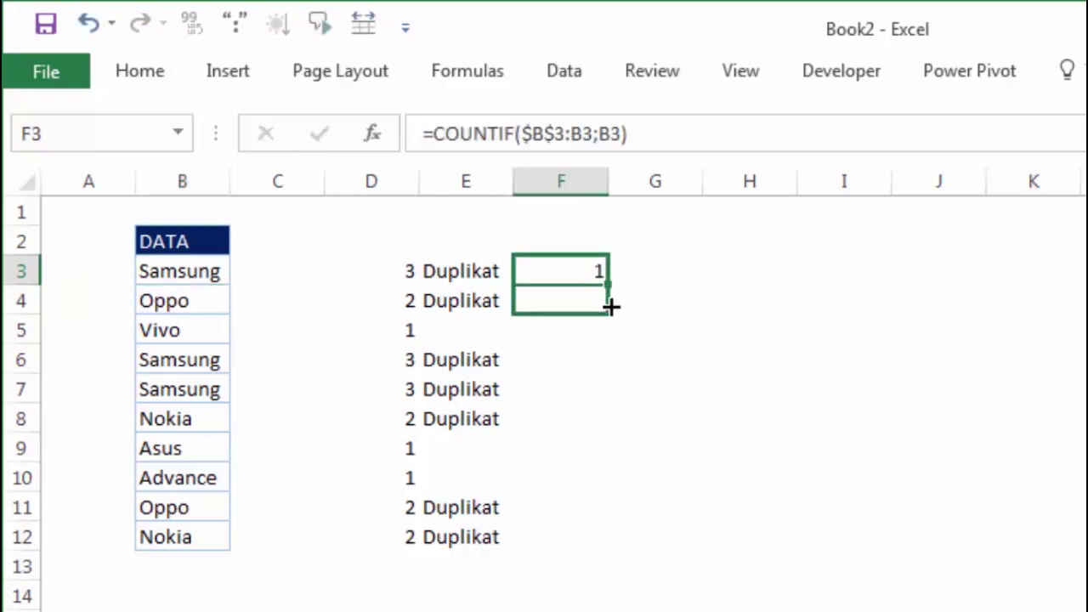
{"action": "left_click", "coordinate": [181, 300]}
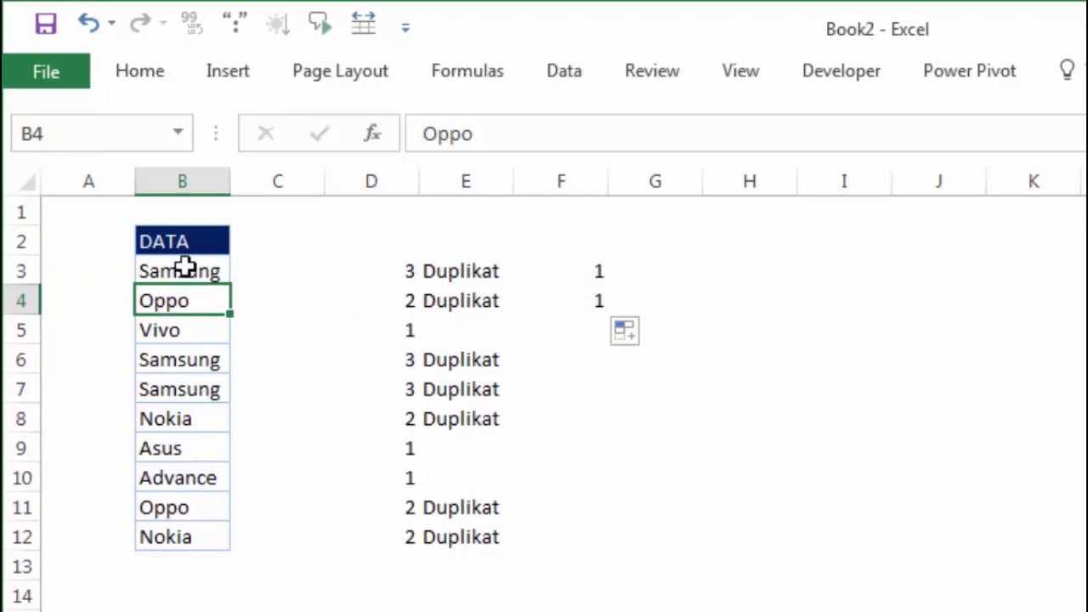
{"action": "left_click", "coordinate": [563, 303]}
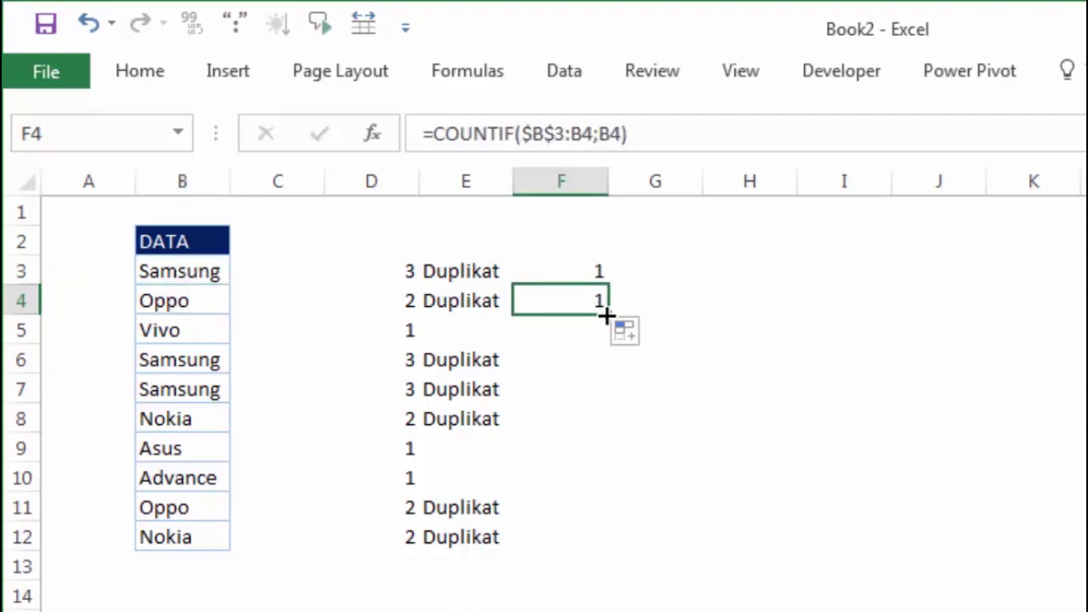
{"action": "left_click_drag", "start_coordinate": [608, 314], "coordinate": [602, 546]}
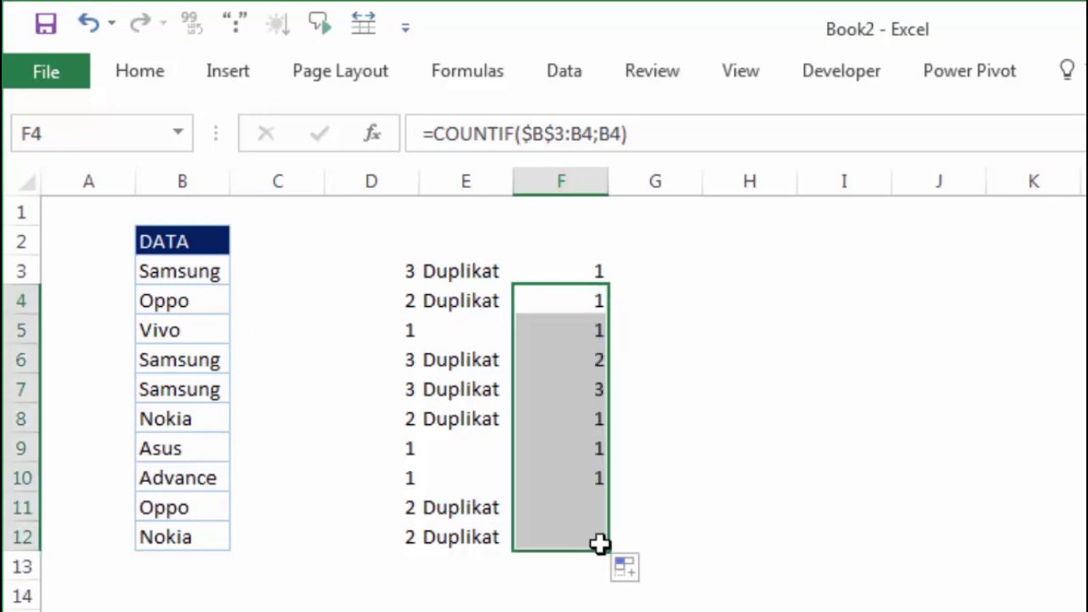
{"action": "left_click", "coordinate": [899, 265]}
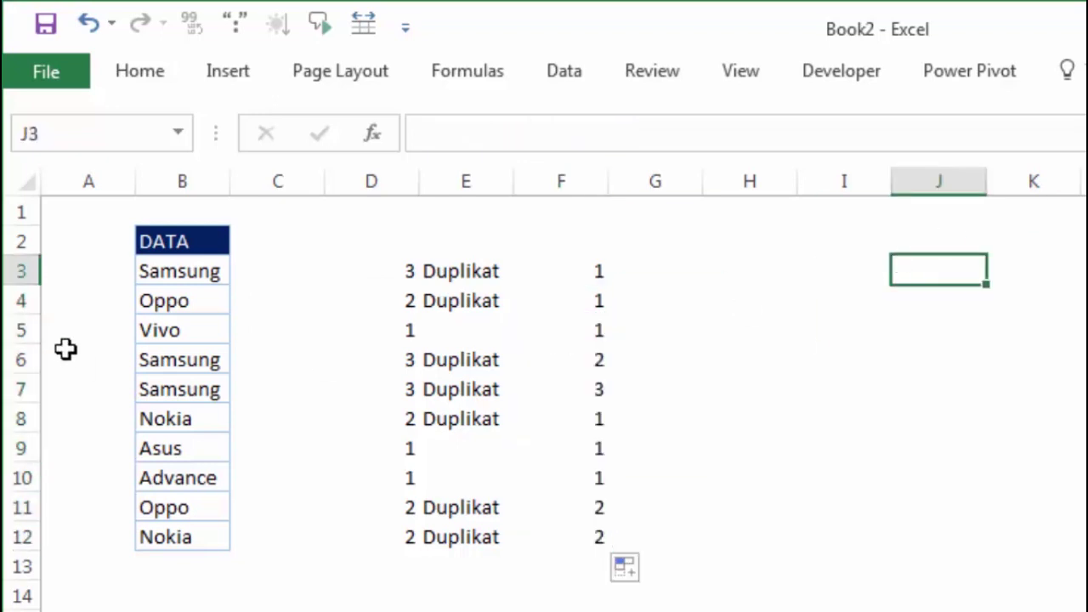
{"action": "left_click_drag", "start_coordinate": [151, 340], "coordinate": [550, 330]}
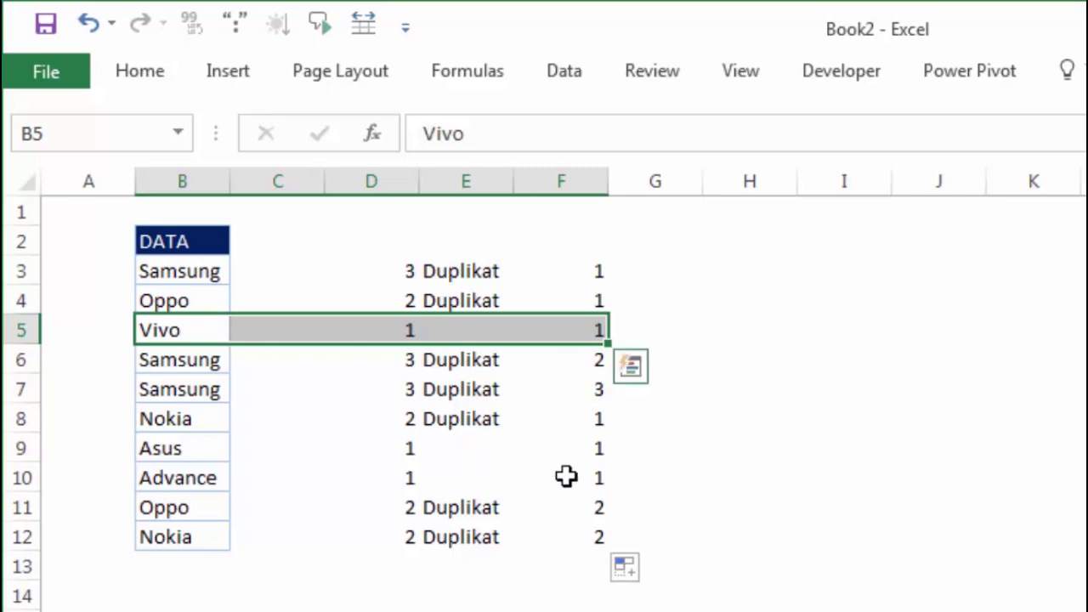
{"action": "left_click_drag", "start_coordinate": [212, 360], "coordinate": [548, 358]}
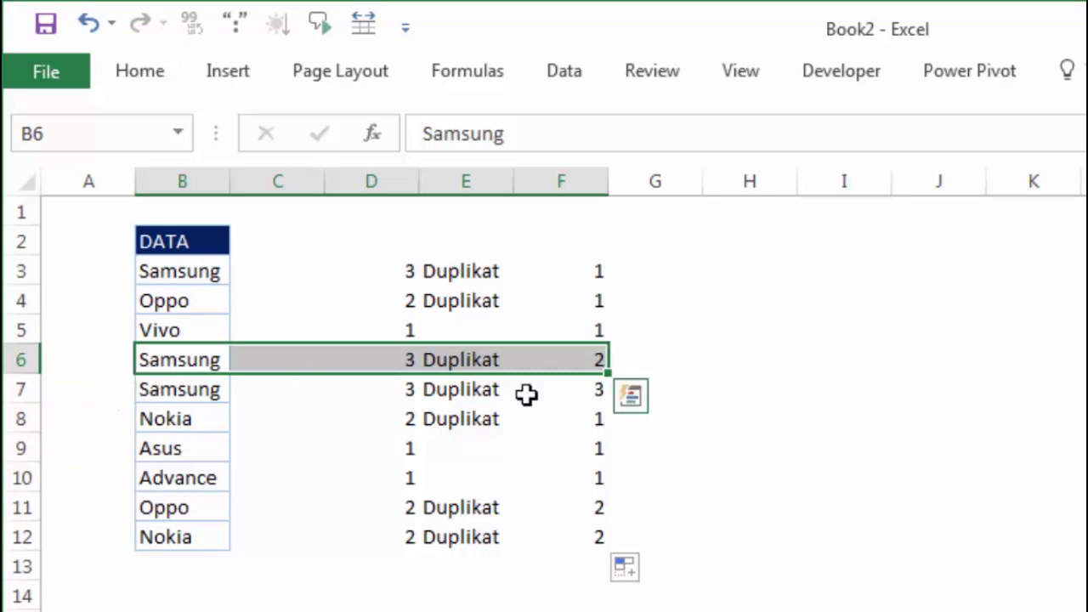
{"action": "left_click", "coordinate": [567, 394]}
{"action": "left_click", "coordinate": [773, 319]}
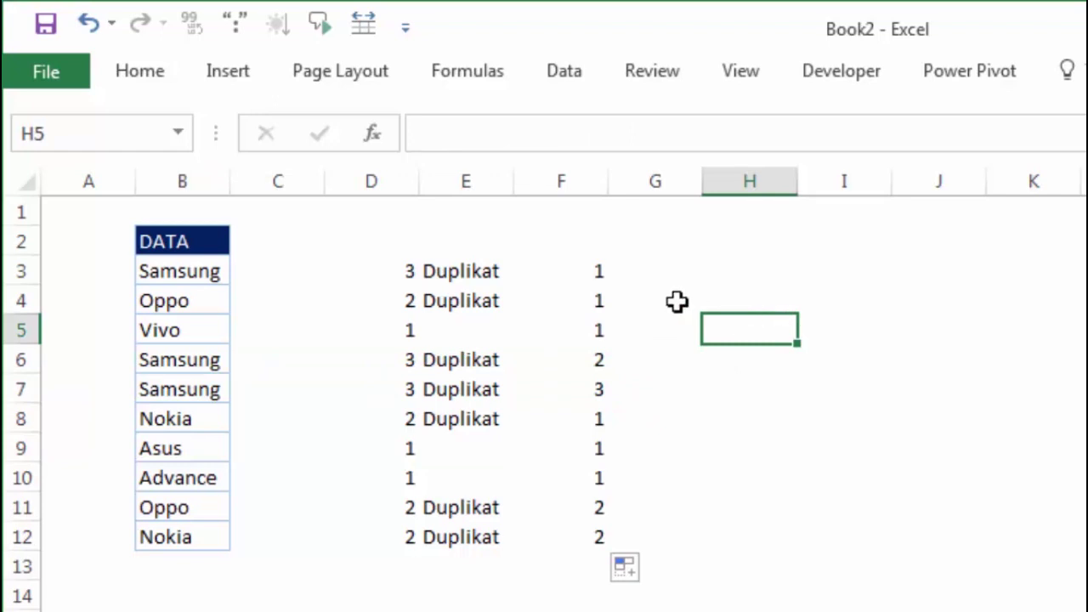
{"action": "left_click", "coordinate": [204, 265]}
{"action": "left_click", "coordinate": [204, 351], "text": "ctrl"}
{"action": "left_click", "coordinate": [208, 388], "text": "ctrl"}
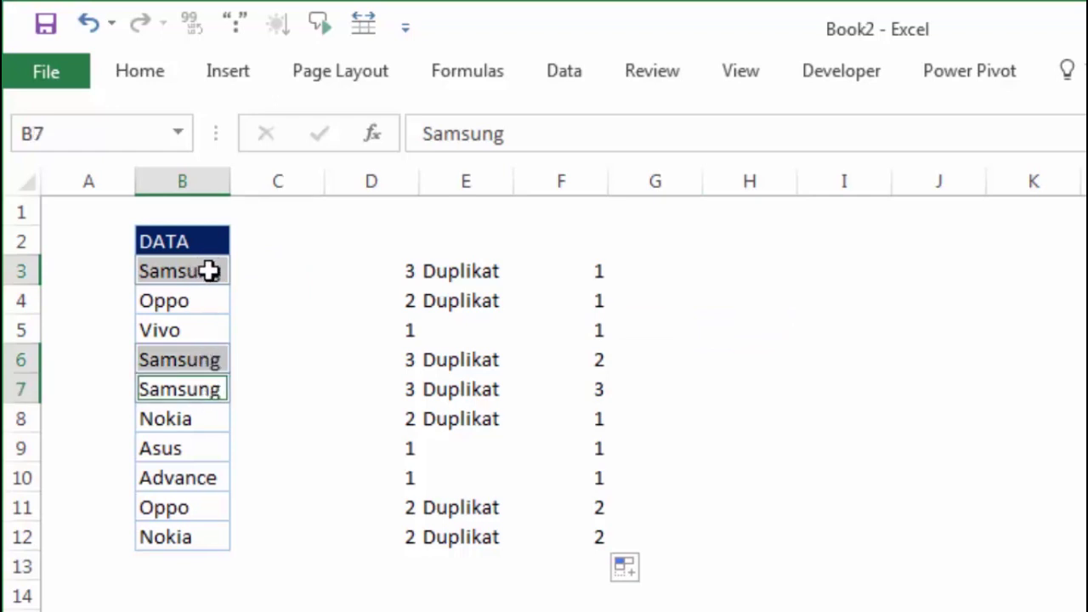
{"action": "left_click", "coordinate": [579, 272]}
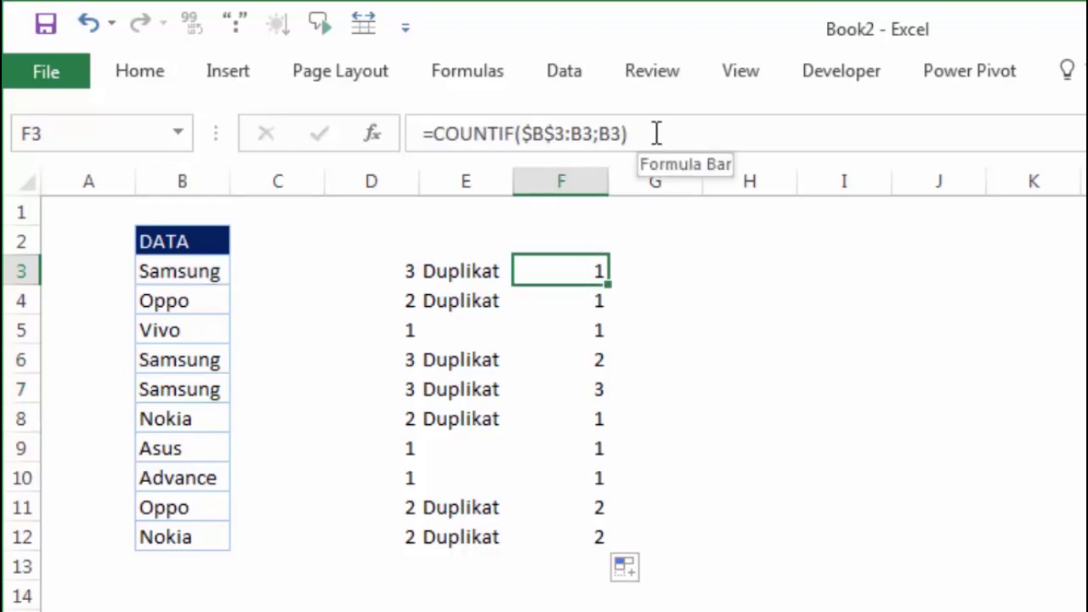
{"action": "left_click", "coordinate": [653, 268]}
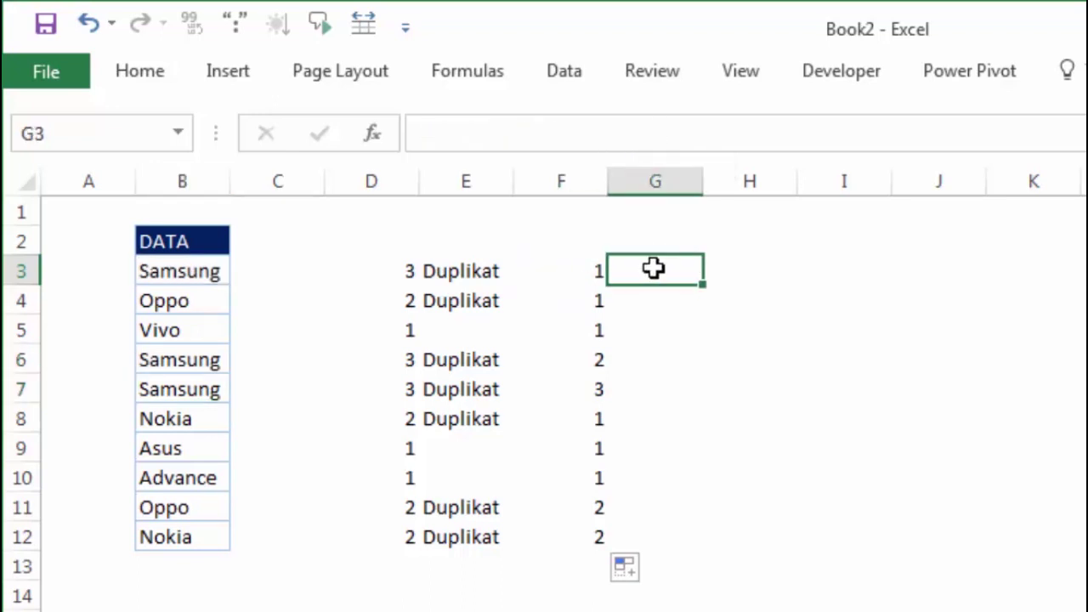
Enter =COUNTIF($B$3:B3;B3) in G3, showing 1, and reopen it for editing
{"action": "type", "text": "=coun"}
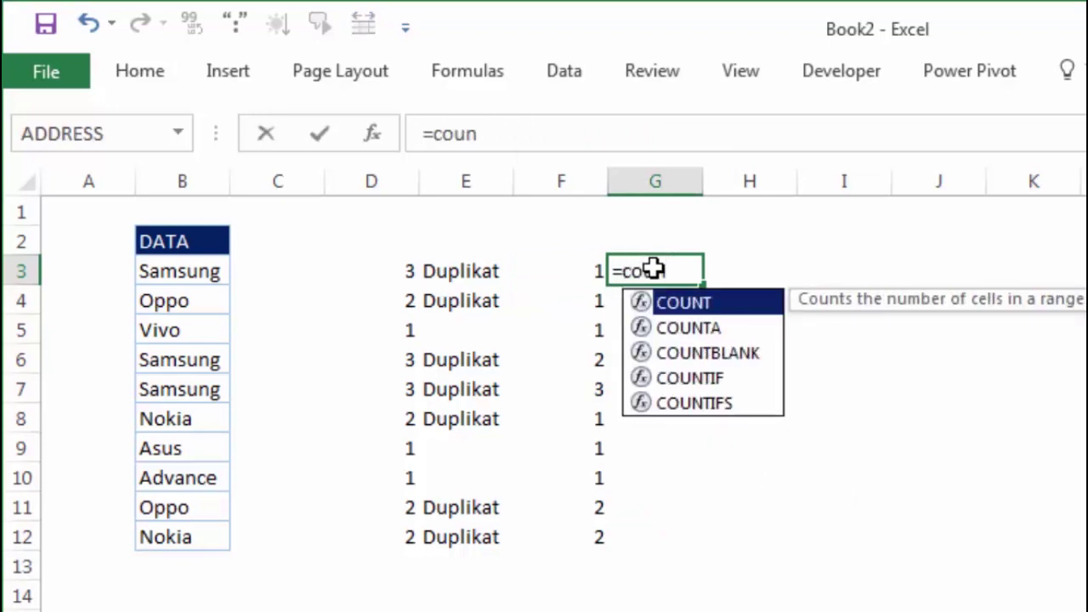
{"action": "key", "text": "Down"}
{"action": "key", "text": "Down"}
{"action": "key", "text": "Down"}
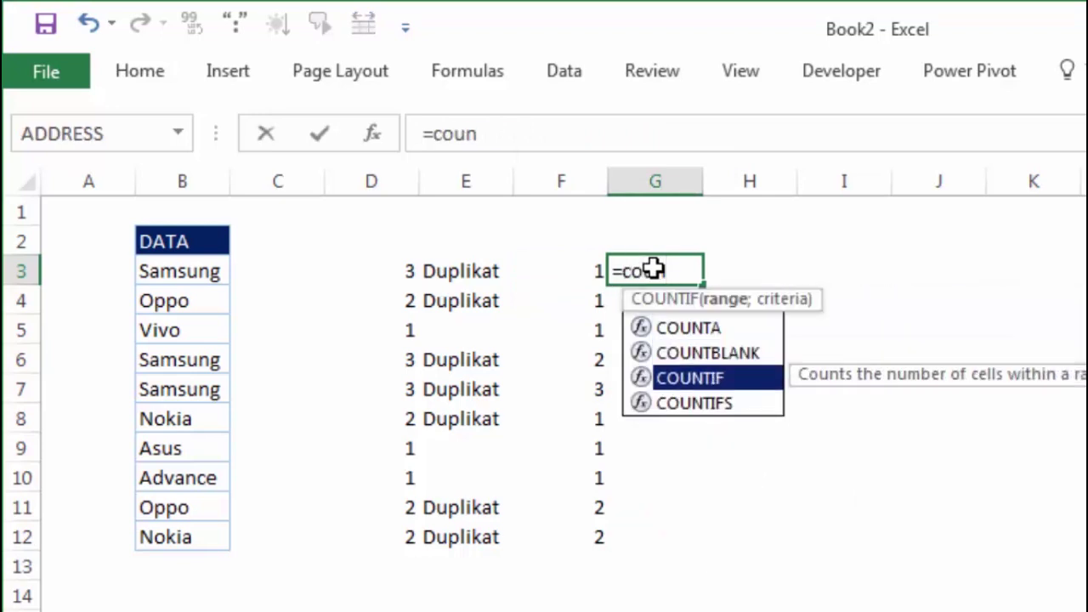
{"action": "key", "text": "Tab"}
{"action": "left_click", "coordinate": [170, 277]}
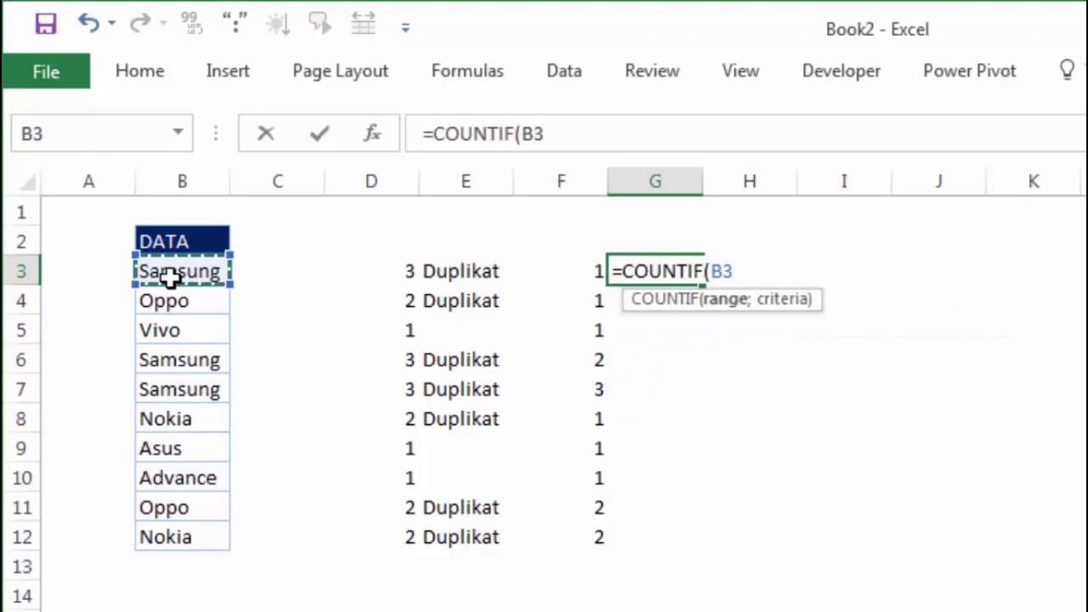
{"action": "type", "text": ":B3;"}
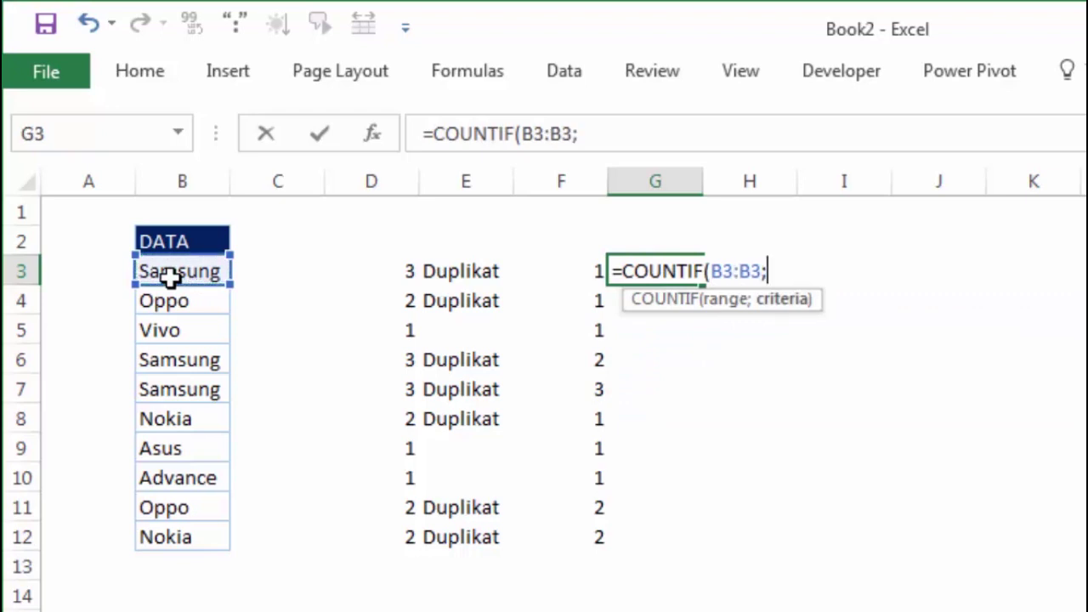
{"action": "left_click", "coordinate": [170, 277]}
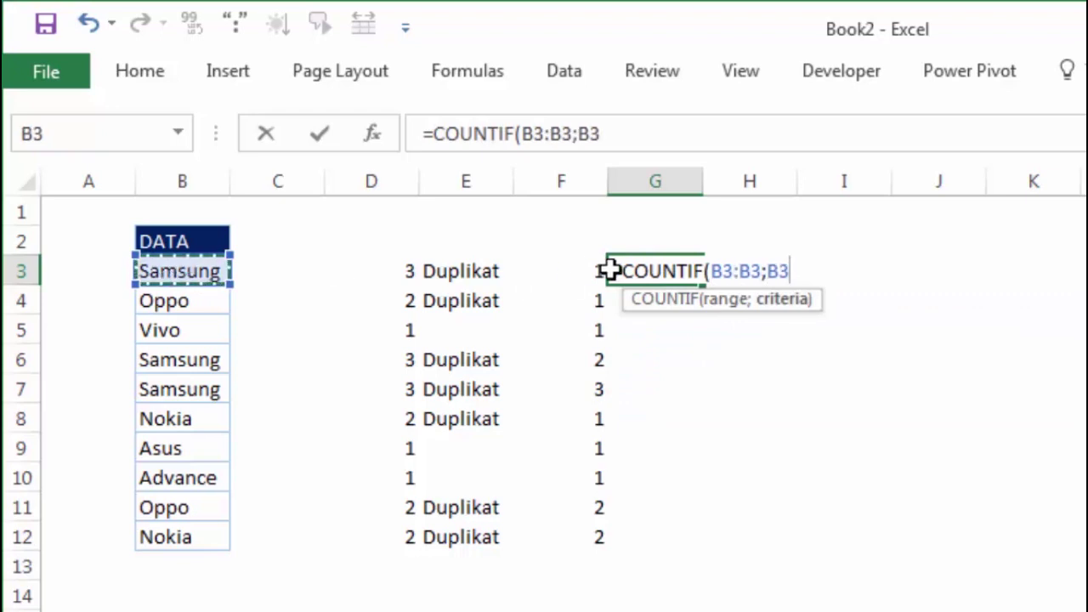
{"action": "left_click", "coordinate": [717, 277]}
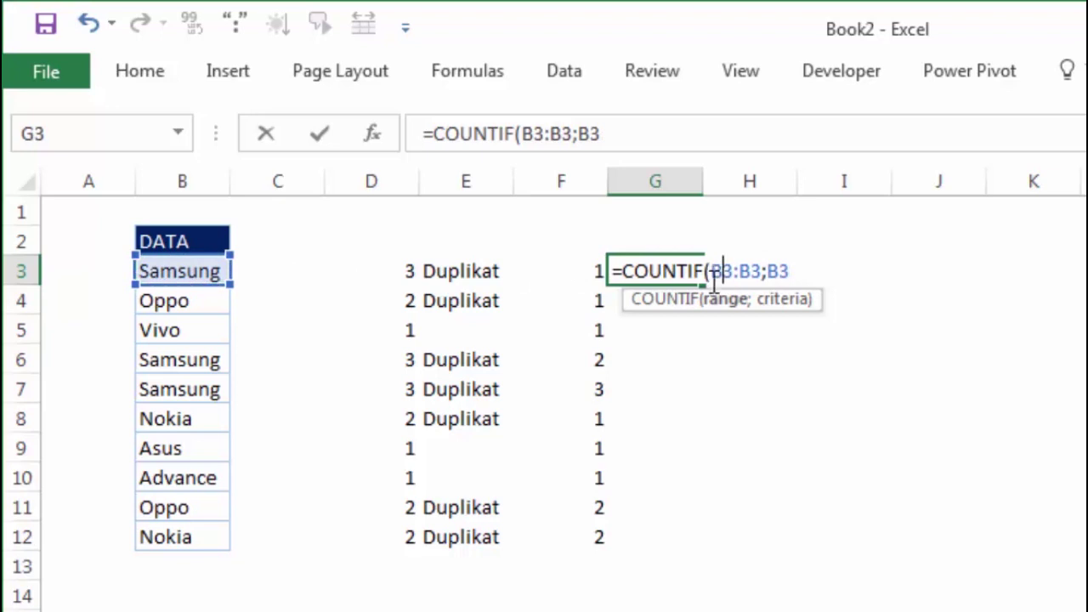
{"action": "key", "text": "F4"}
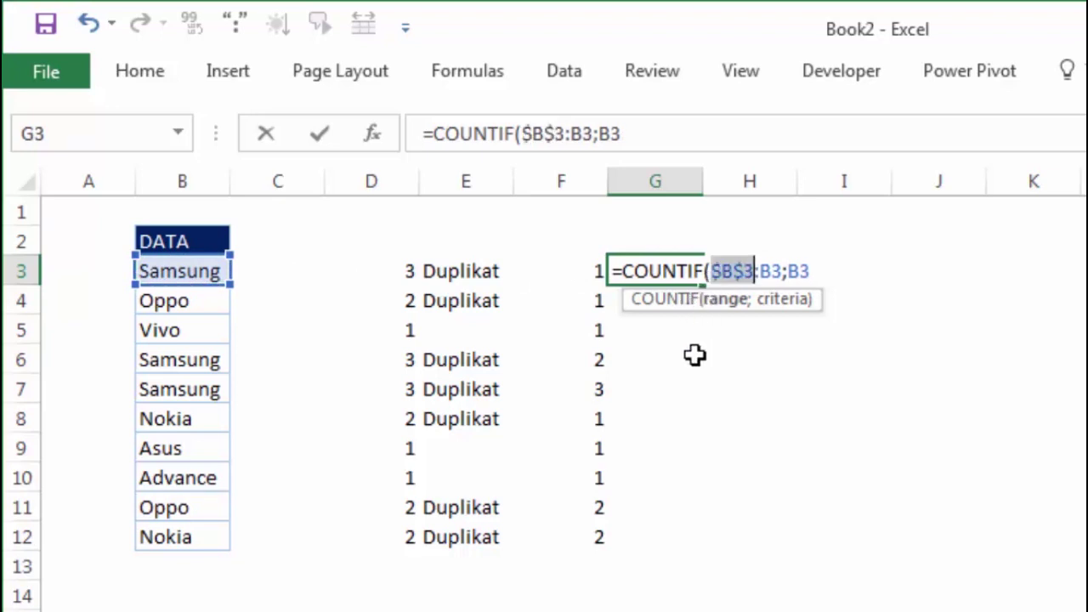
{"action": "key", "text": "Return"}
{"action": "left_click", "coordinate": [685, 270]}
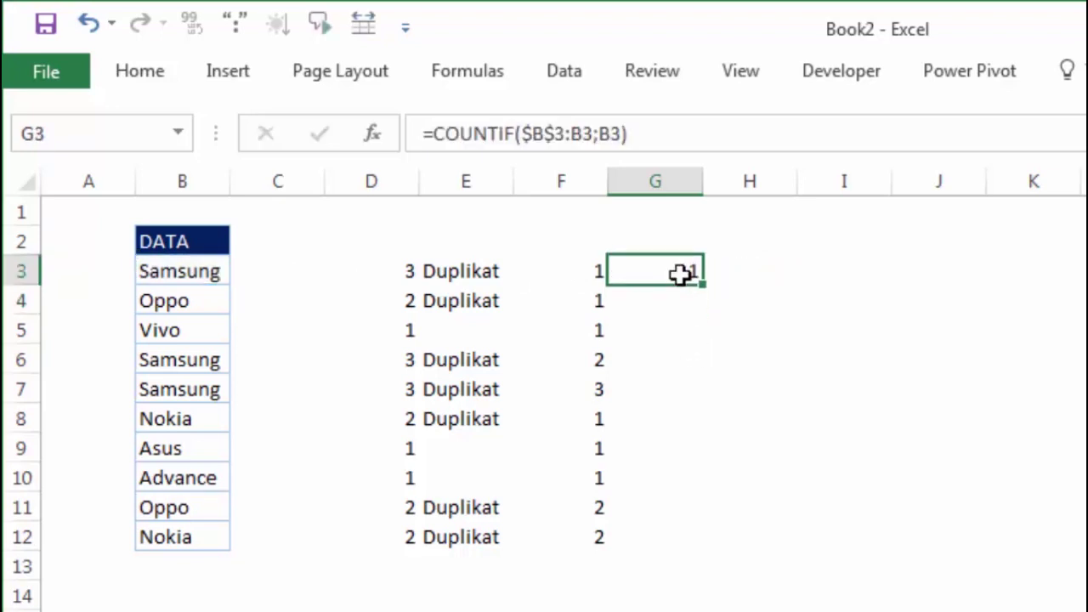
{"action": "double_click", "coordinate": [670, 274]}
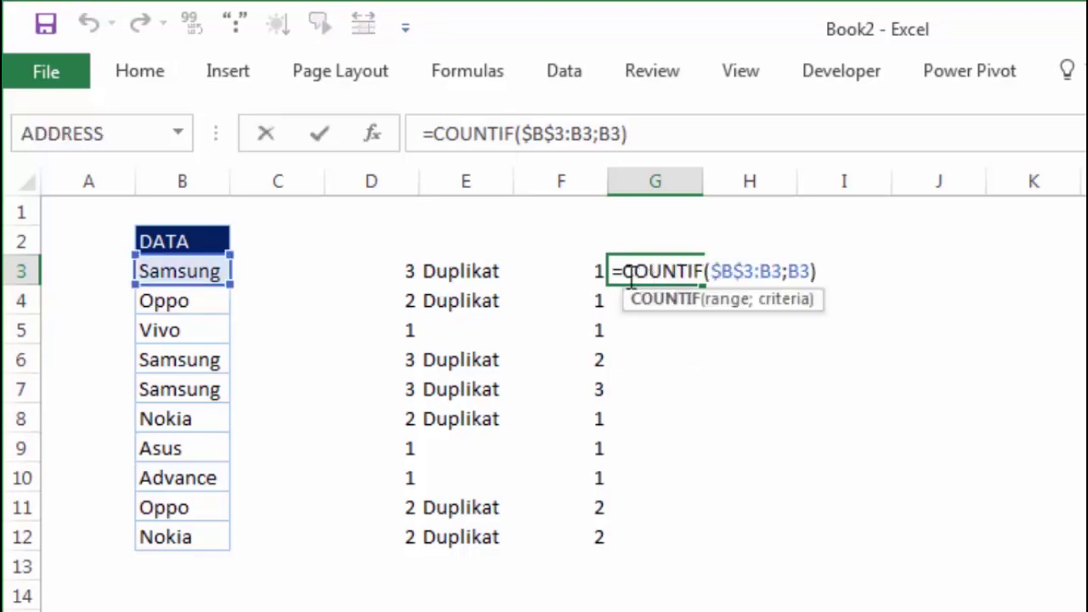
Wrap G3's count in =IF(COUNTIF($B$3:B3;B3)>1;"Duplikat";"") and accept Excel's suggested correction
{"action": "type", "text": "if"}
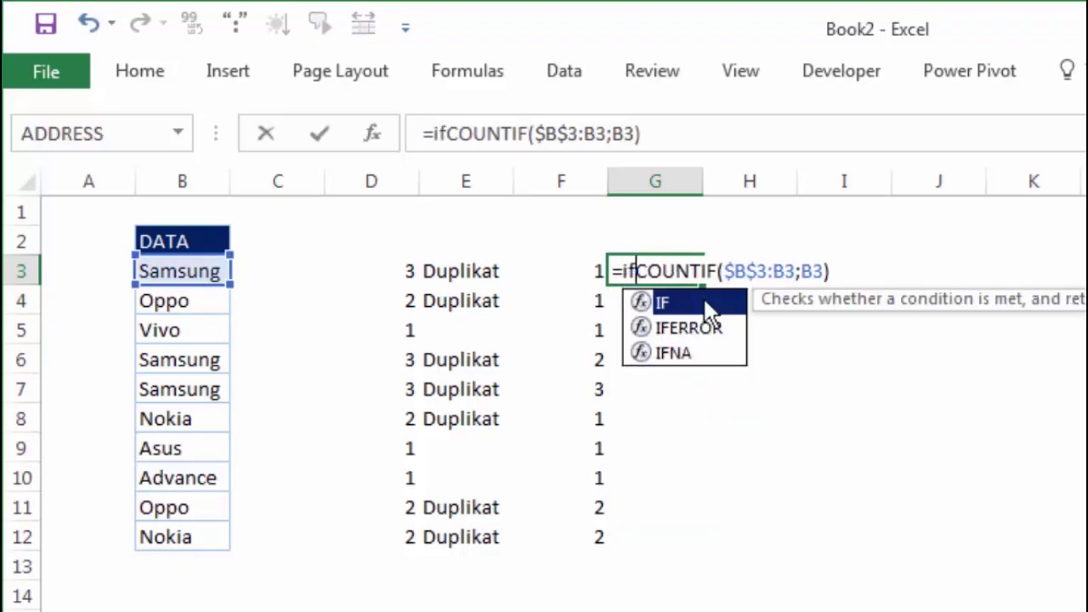
{"action": "key", "text": "Tab"}
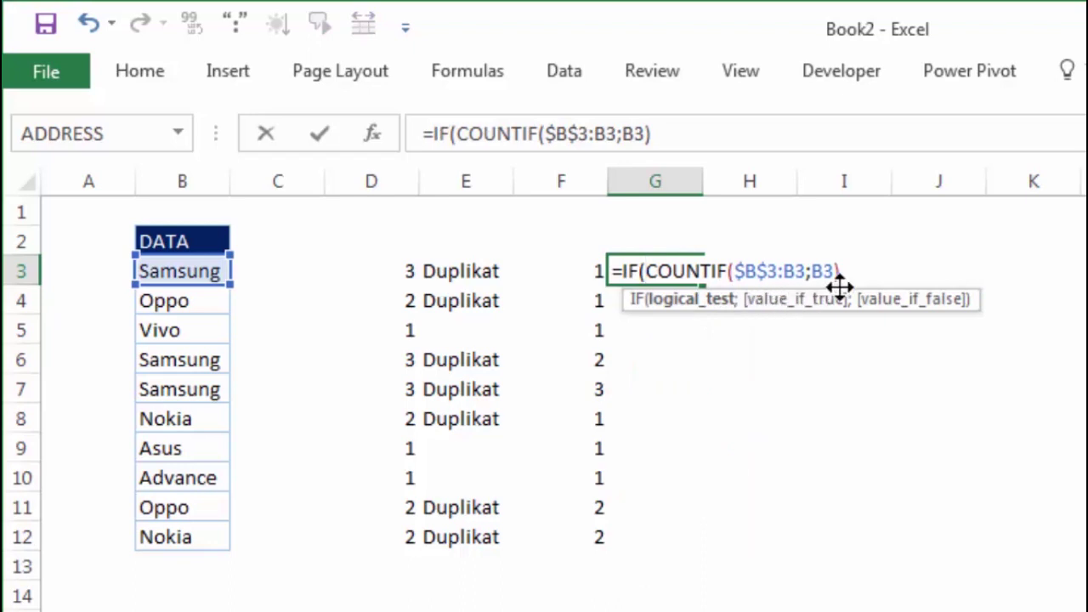
{"action": "left_click", "coordinate": [851, 269]}
{"action": "type", "text": "1"}
{"action": "type", "text": ";\""}
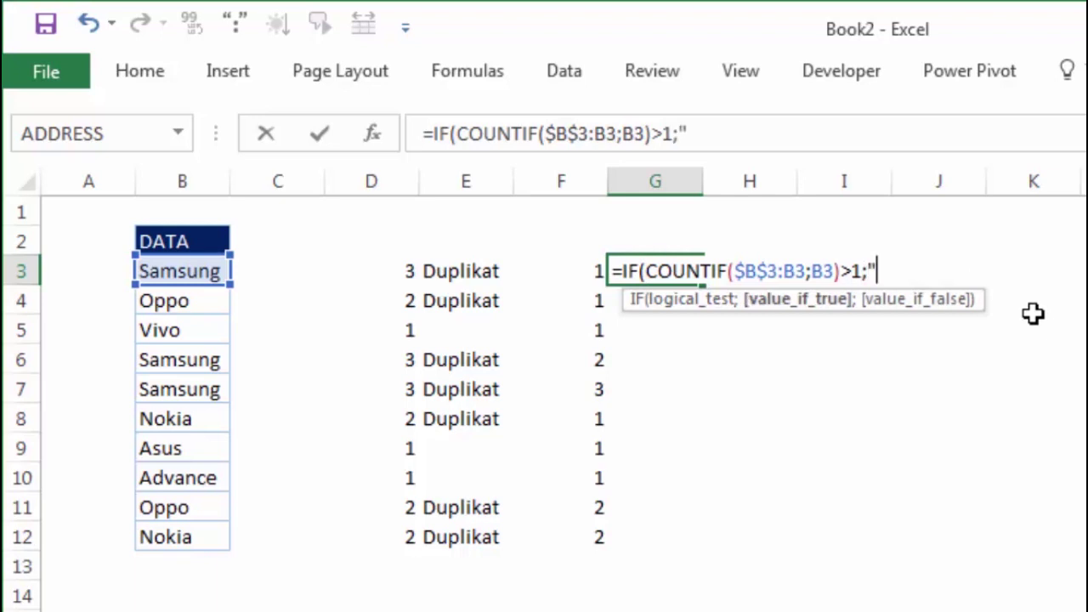
{"action": "type", "text": "Dupli"}
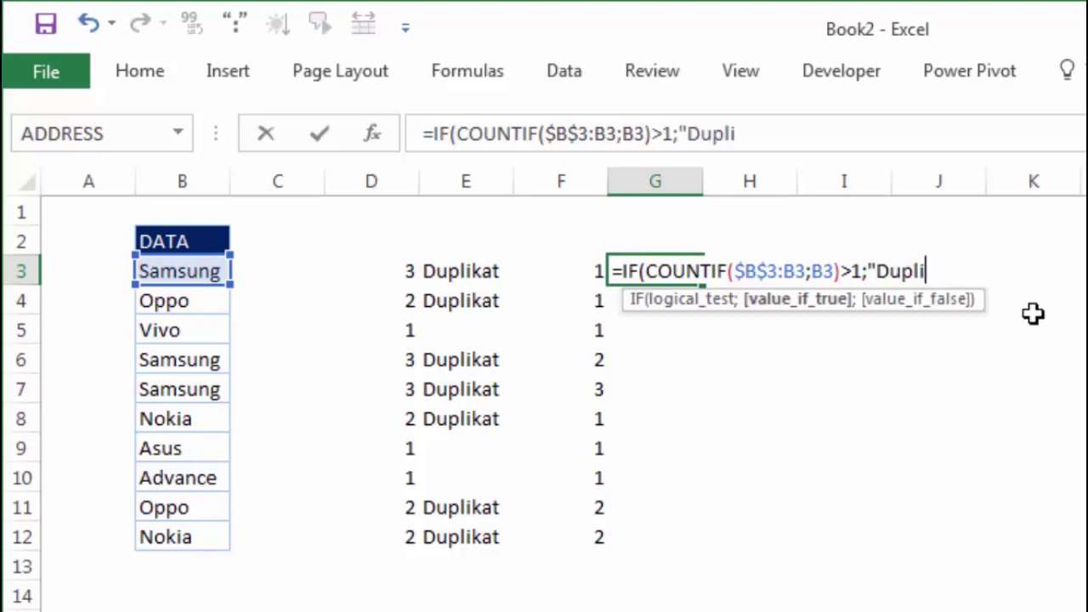
{"action": "type", "text": "kat\""}
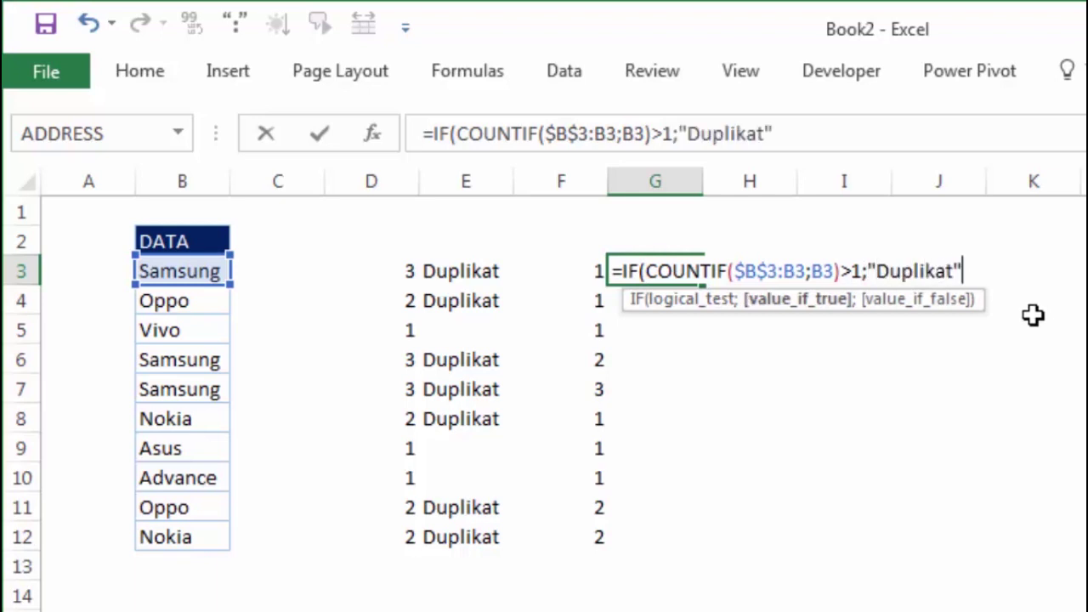
{"action": "type", "text": ";"}
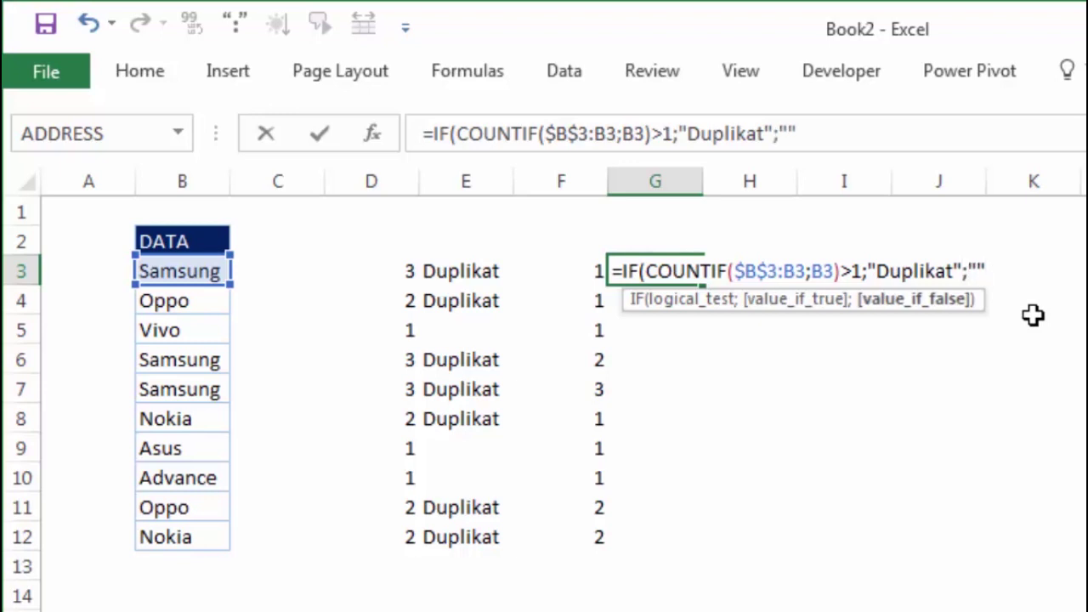
{"action": "key", "text": "Return"}
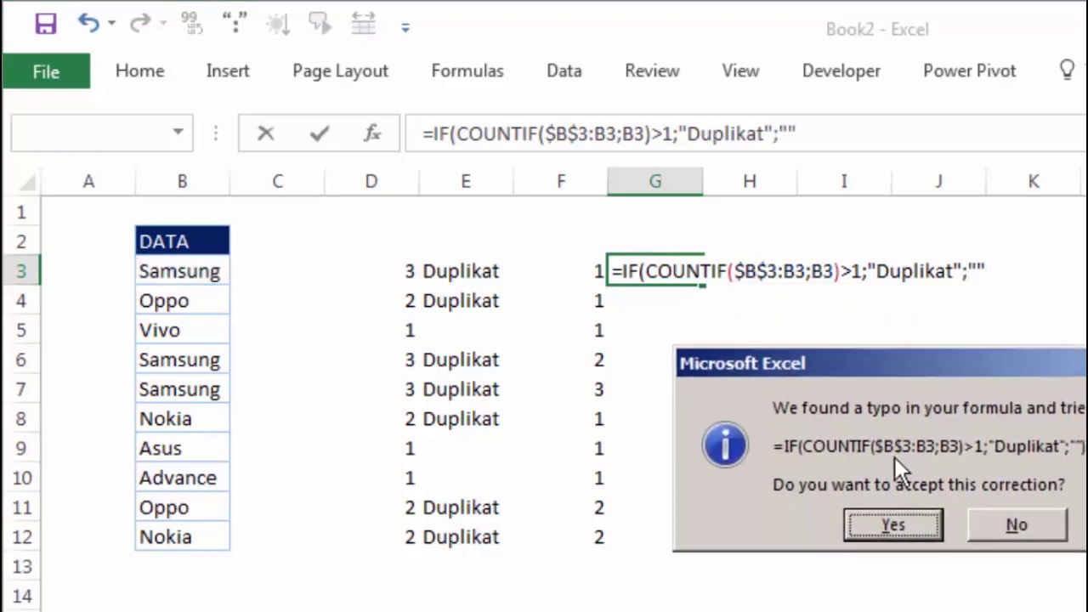
{"action": "left_click", "coordinate": [877, 530]}
{"action": "left_click", "coordinate": [674, 261]}
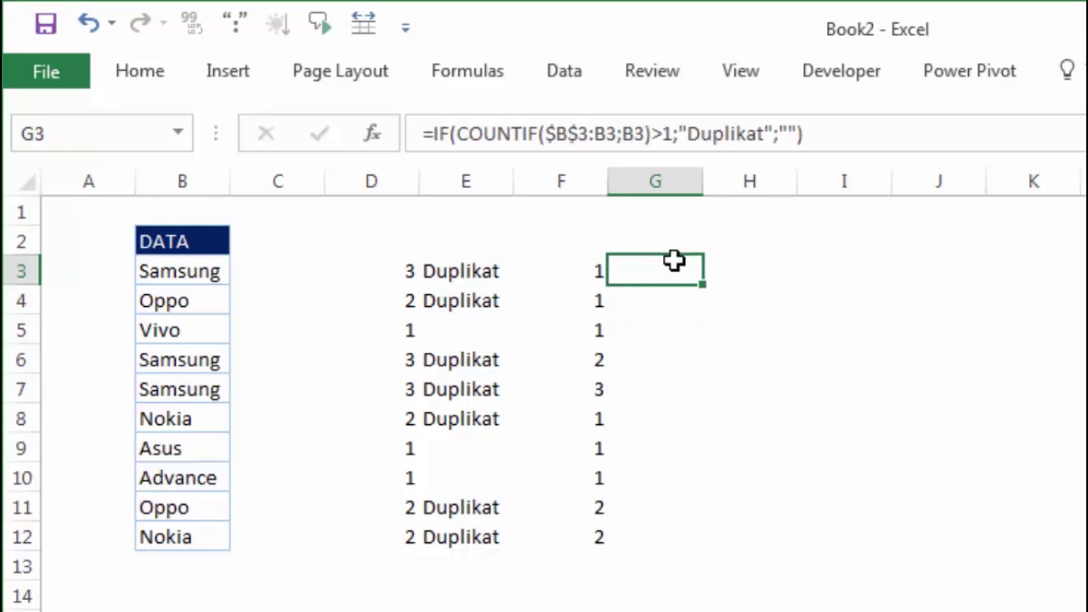
Fill the G3 IF formula down to G12 and verify the copies in G6 and G7
{"action": "left_click_drag", "start_coordinate": [703, 287], "coordinate": [703, 547]}
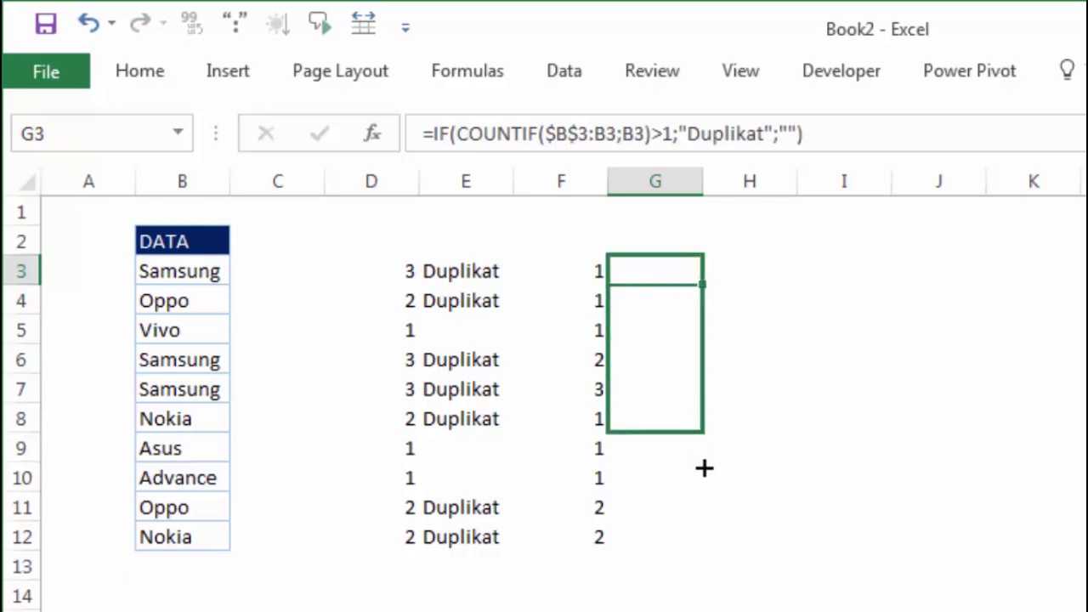
{"action": "left_click", "coordinate": [856, 410]}
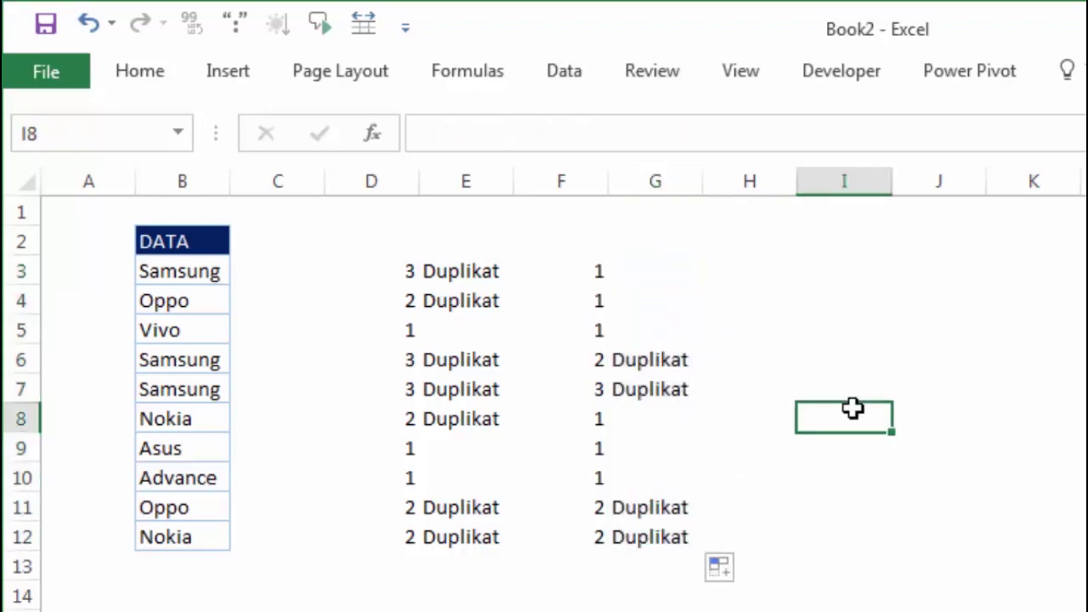
{"action": "left_click", "coordinate": [643, 367]}
{"action": "left_click", "coordinate": [641, 388]}
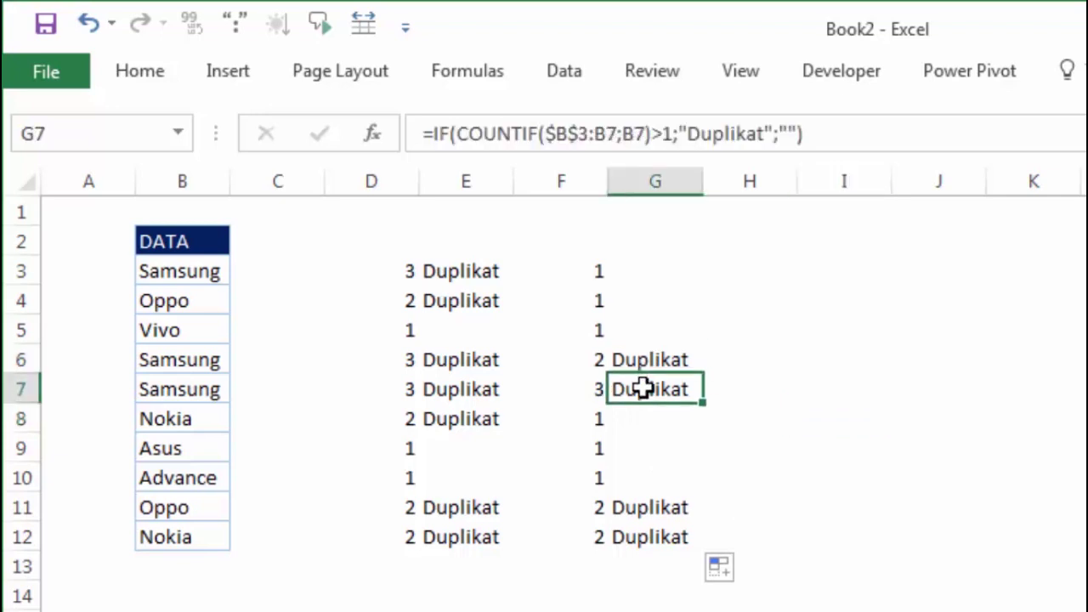
{"action": "left_click_drag", "start_coordinate": [228, 274], "coordinate": [587, 268]}
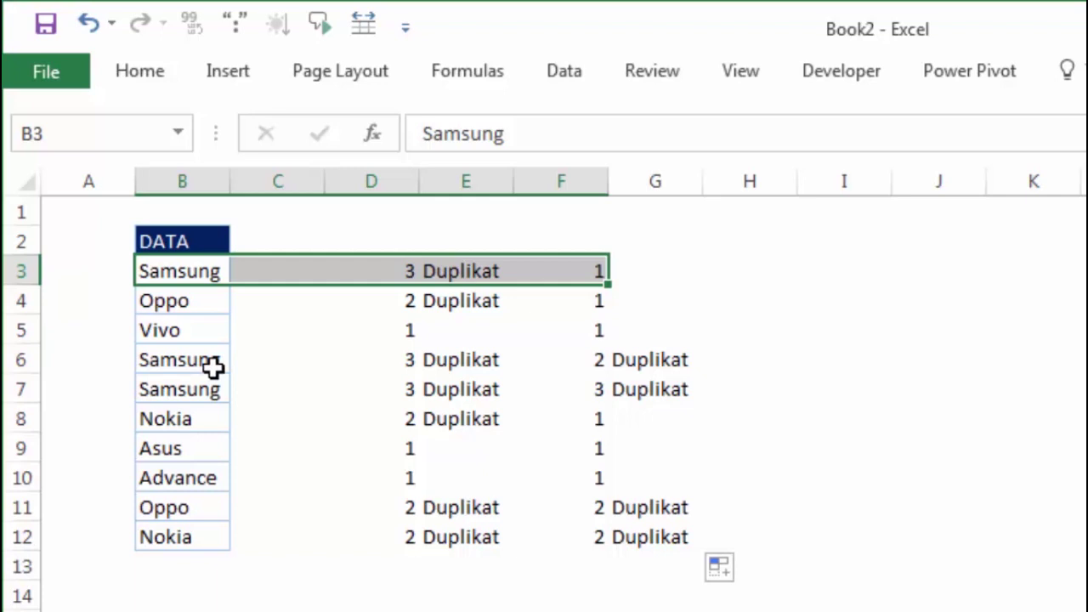
{"action": "left_click", "coordinate": [588, 272]}
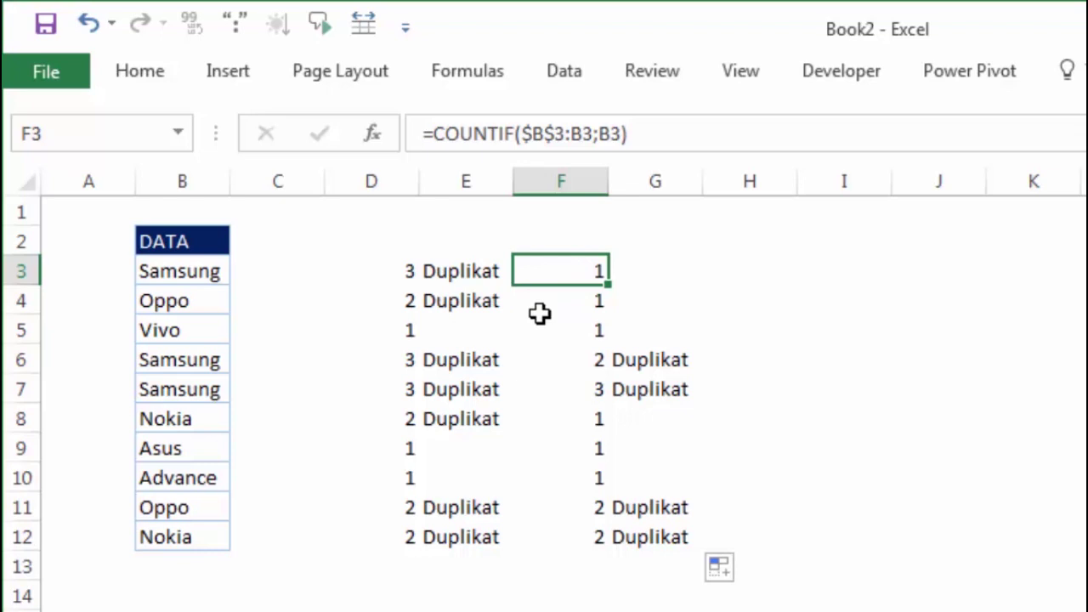
{"action": "mouse_move", "coordinate": [540, 314]}
{"action": "left_mouse_down"}
{"action": "mouse_move", "coordinate": [223, 300]}
{"action": "mouse_move", "coordinate": [374, 300]}
{"action": "left_mouse_up"}
{"action": "left_click", "coordinate": [584, 302]}
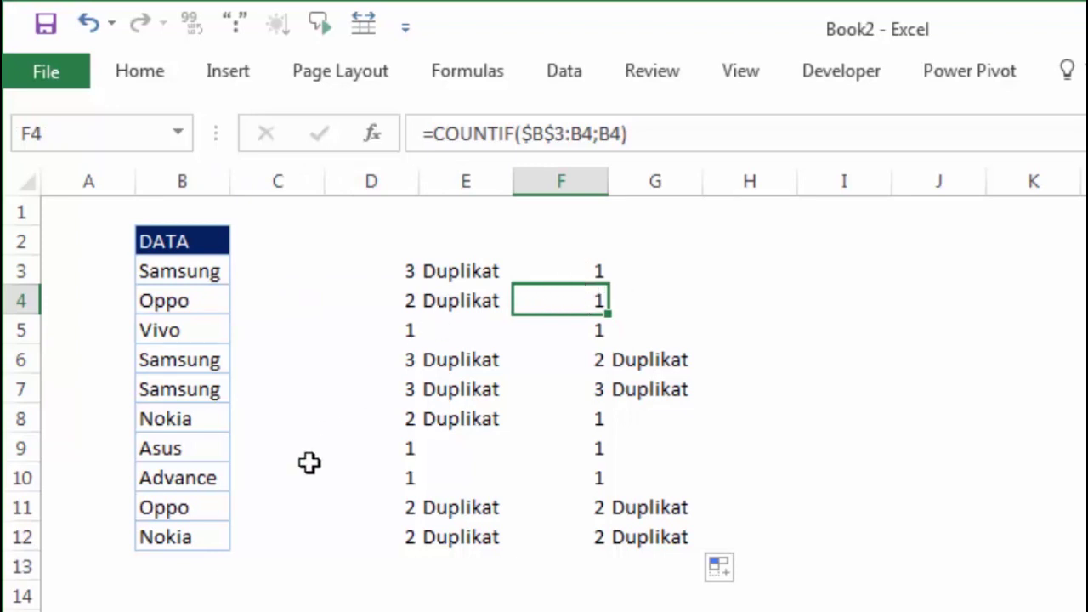
{"action": "left_click_drag", "start_coordinate": [195, 508], "coordinate": [600, 515]}
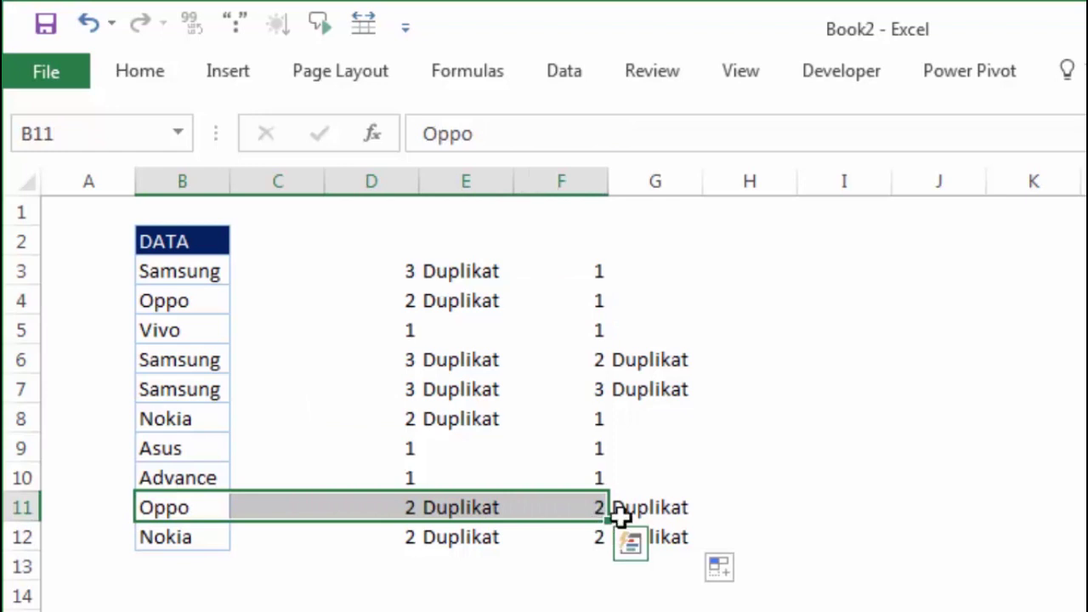
{"action": "left_click", "coordinate": [646, 507]}
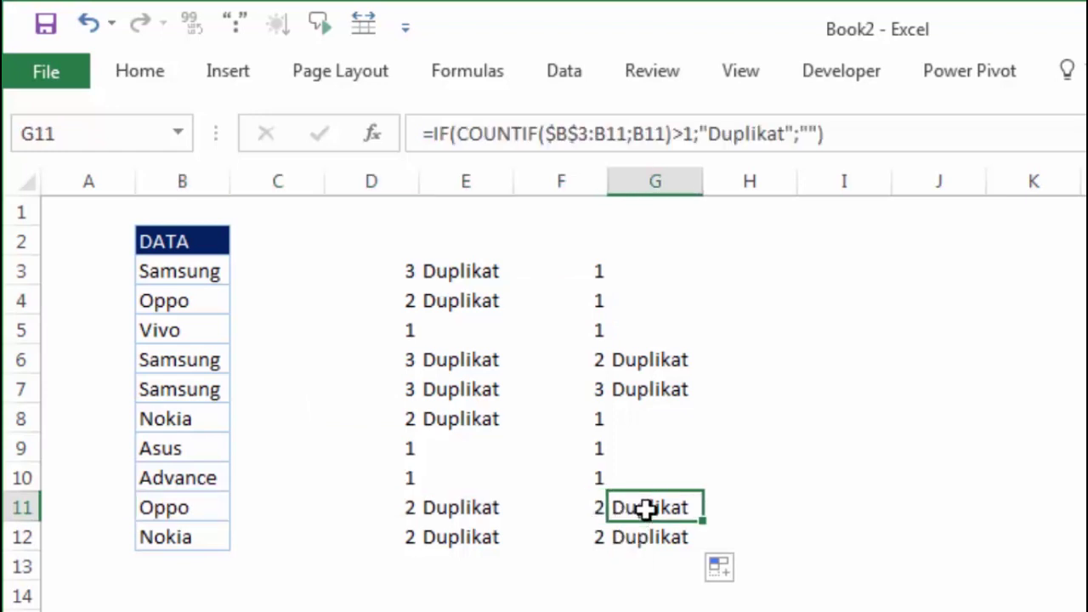
{"action": "left_click", "coordinate": [1032, 329]}
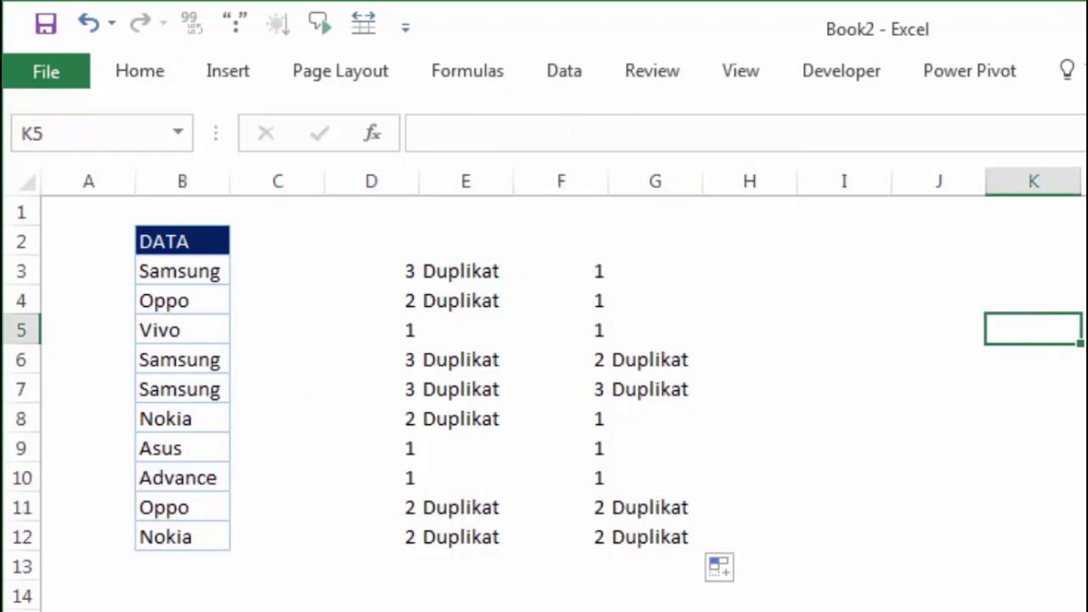
{"action": "left_click", "coordinate": [414, 269]}
{"action": "left_click", "coordinate": [602, 268]}
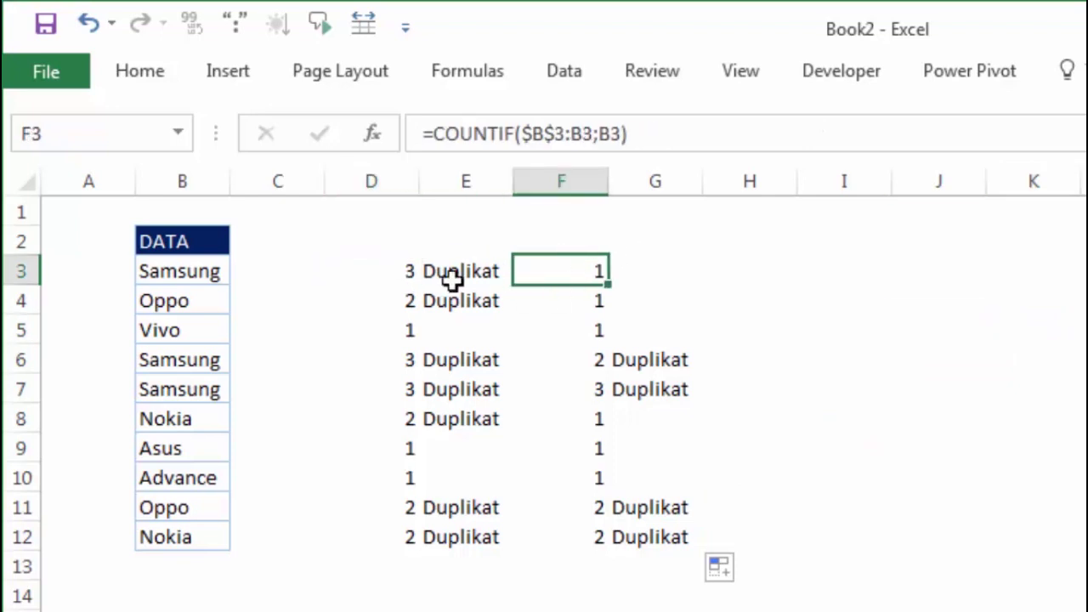
{"action": "left_click", "coordinate": [405, 272]}
{"action": "left_click", "coordinate": [599, 272]}
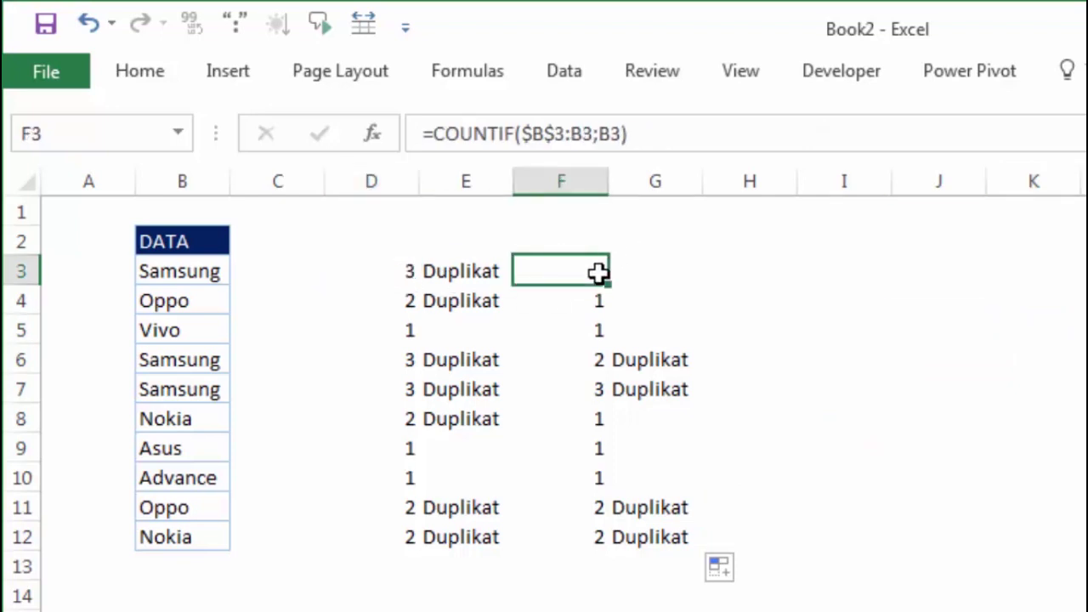
{"action": "left_click", "coordinate": [411, 271]}
{"action": "left_click", "coordinate": [452, 272]}
{"action": "left_click", "coordinate": [618, 267]}
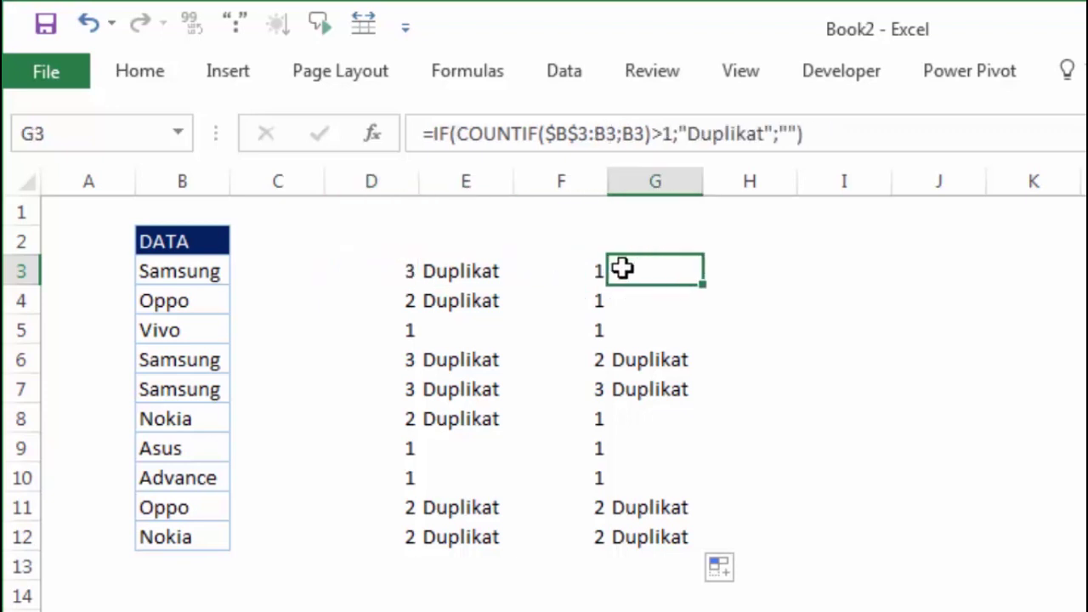